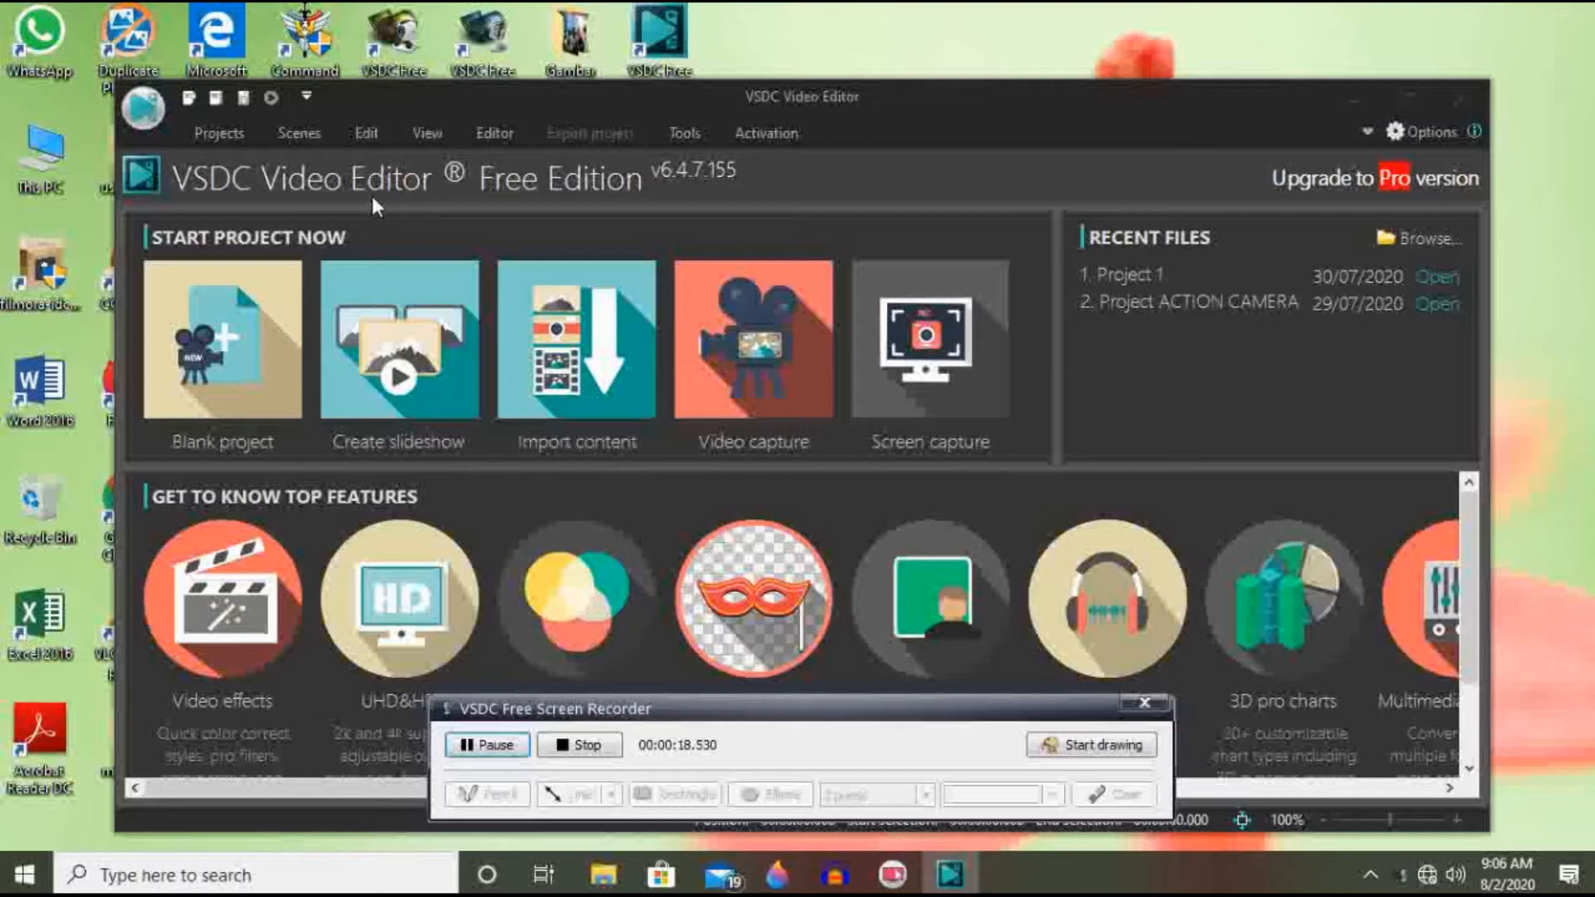
Step: Create a blank project titled Project 1 with the YouTube 720p HD 1280x720, 30 fps settings
{"action": "left_click", "coordinate": [212, 342]}
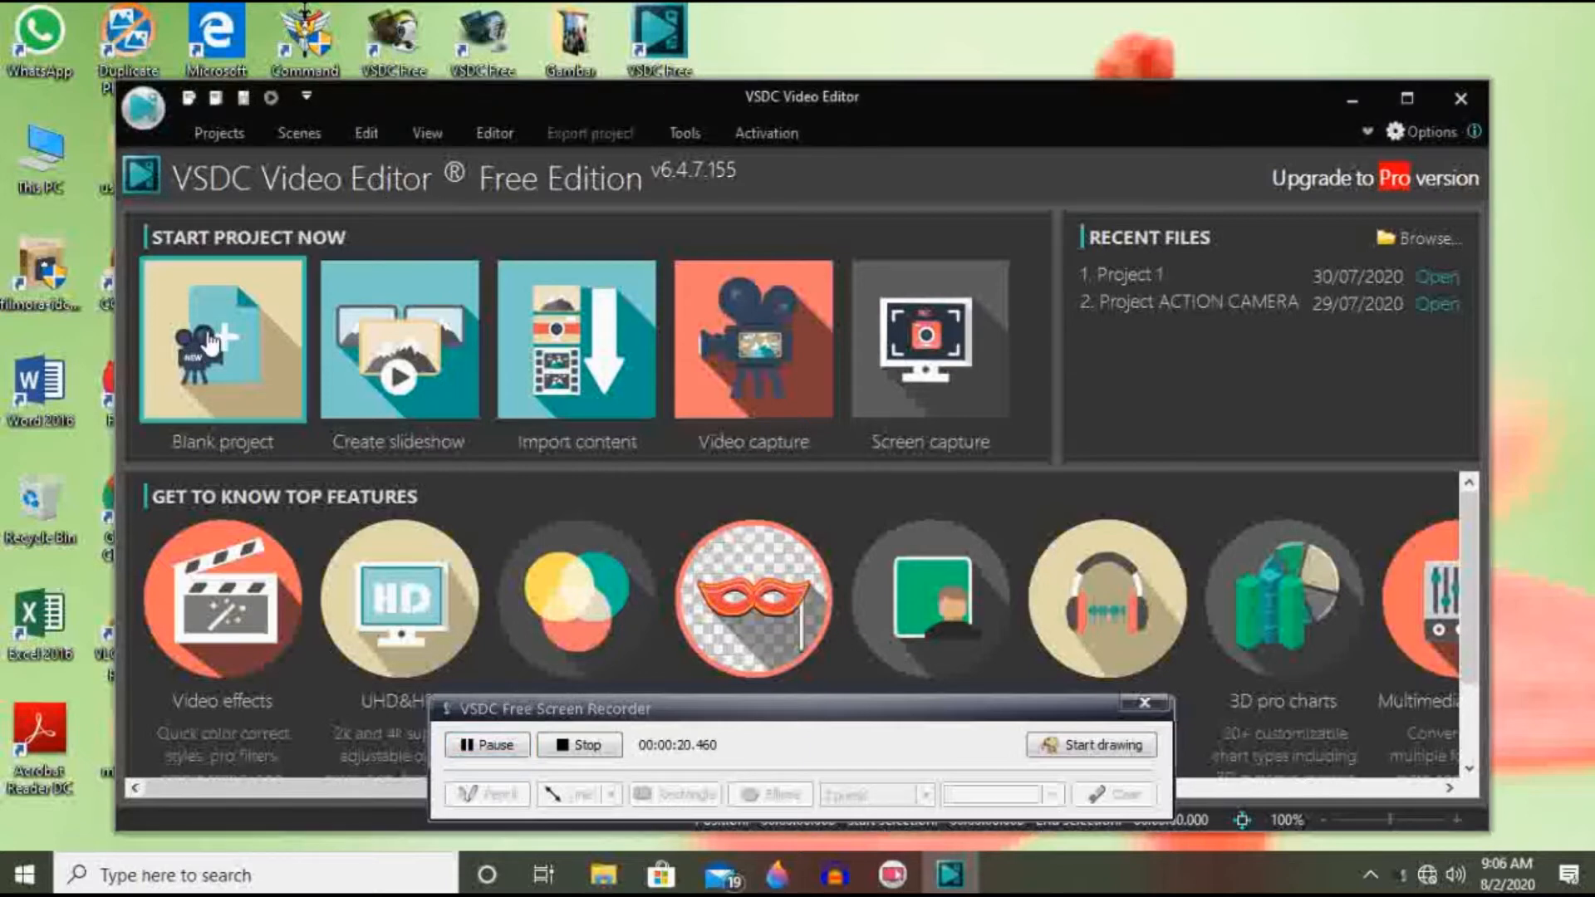
{"action": "left_click", "coordinate": [212, 342]}
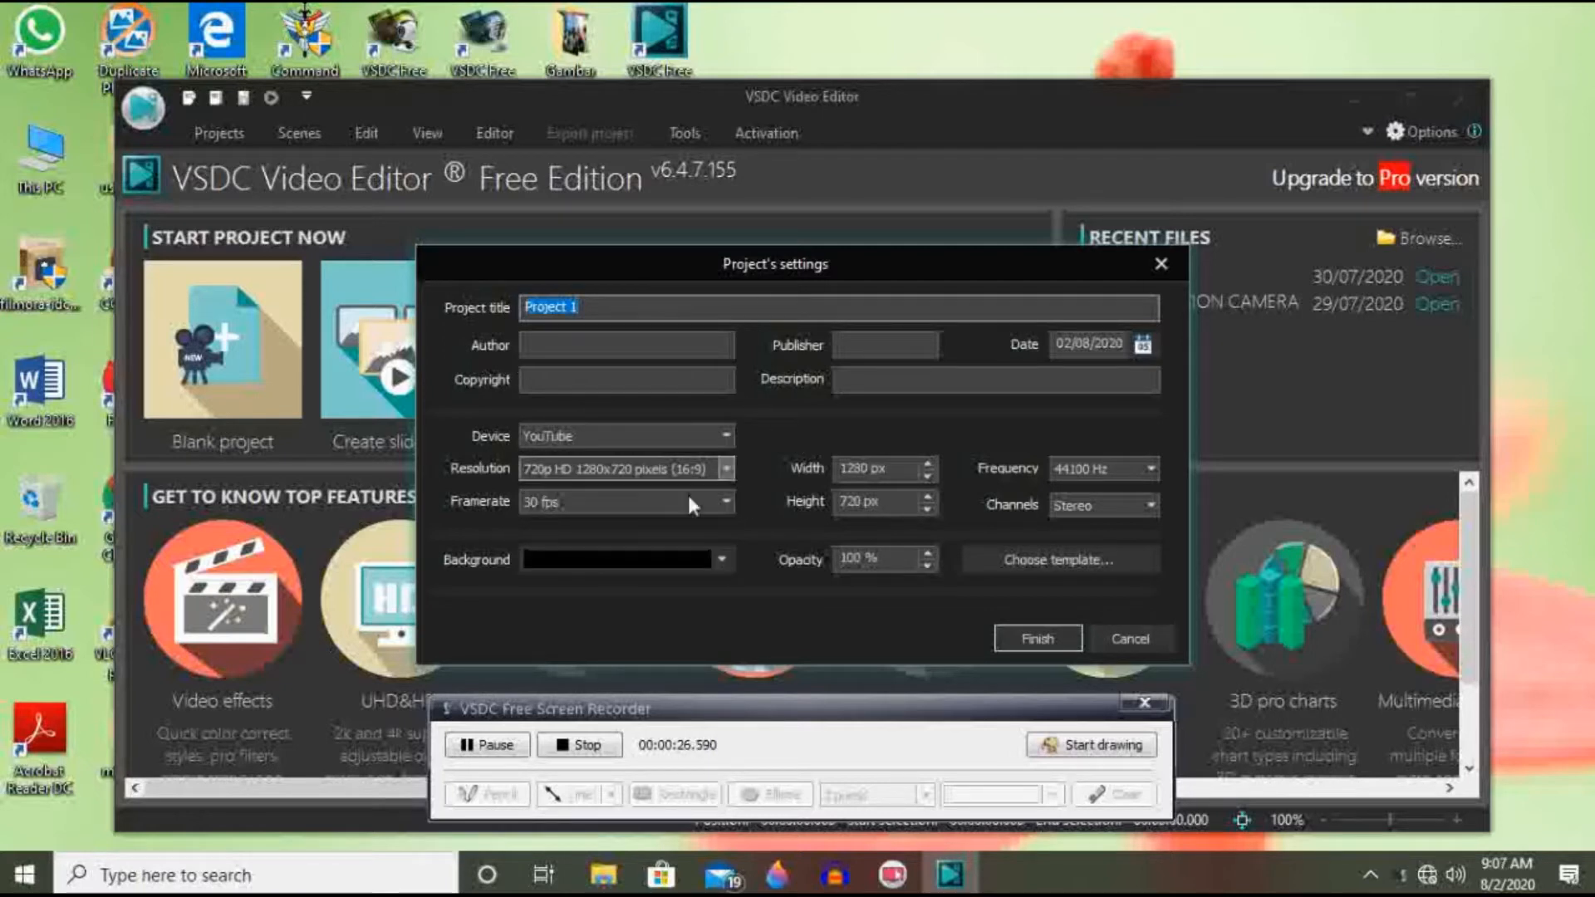
{"action": "left_click", "coordinate": [1039, 642]}
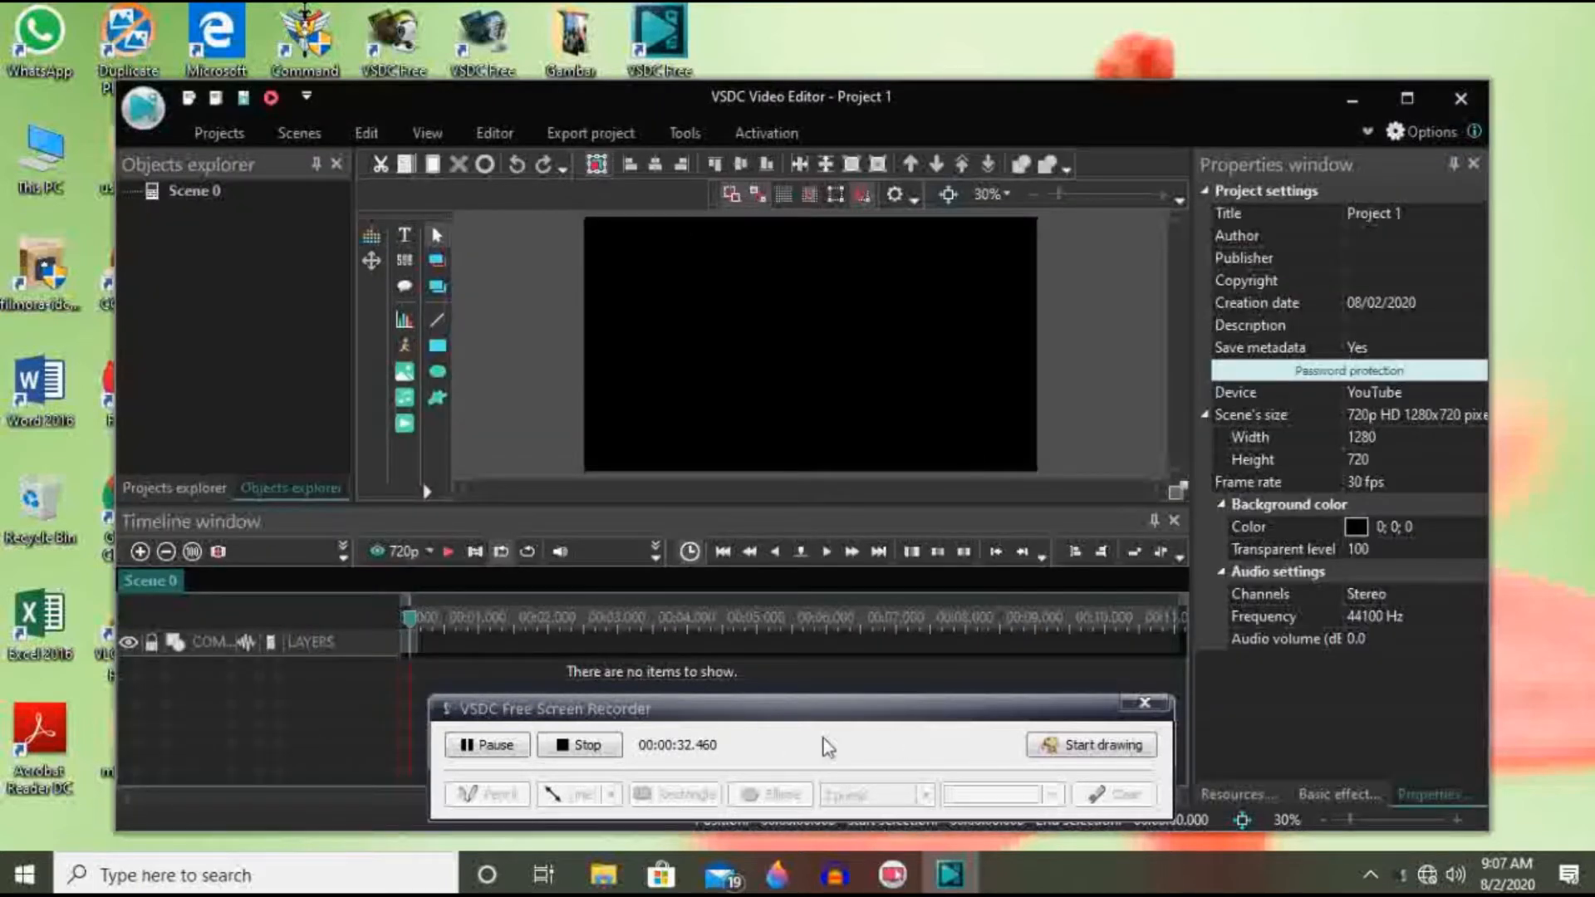
{"action": "left_click_drag", "start_coordinate": [743, 713], "coordinate": [729, 781]}
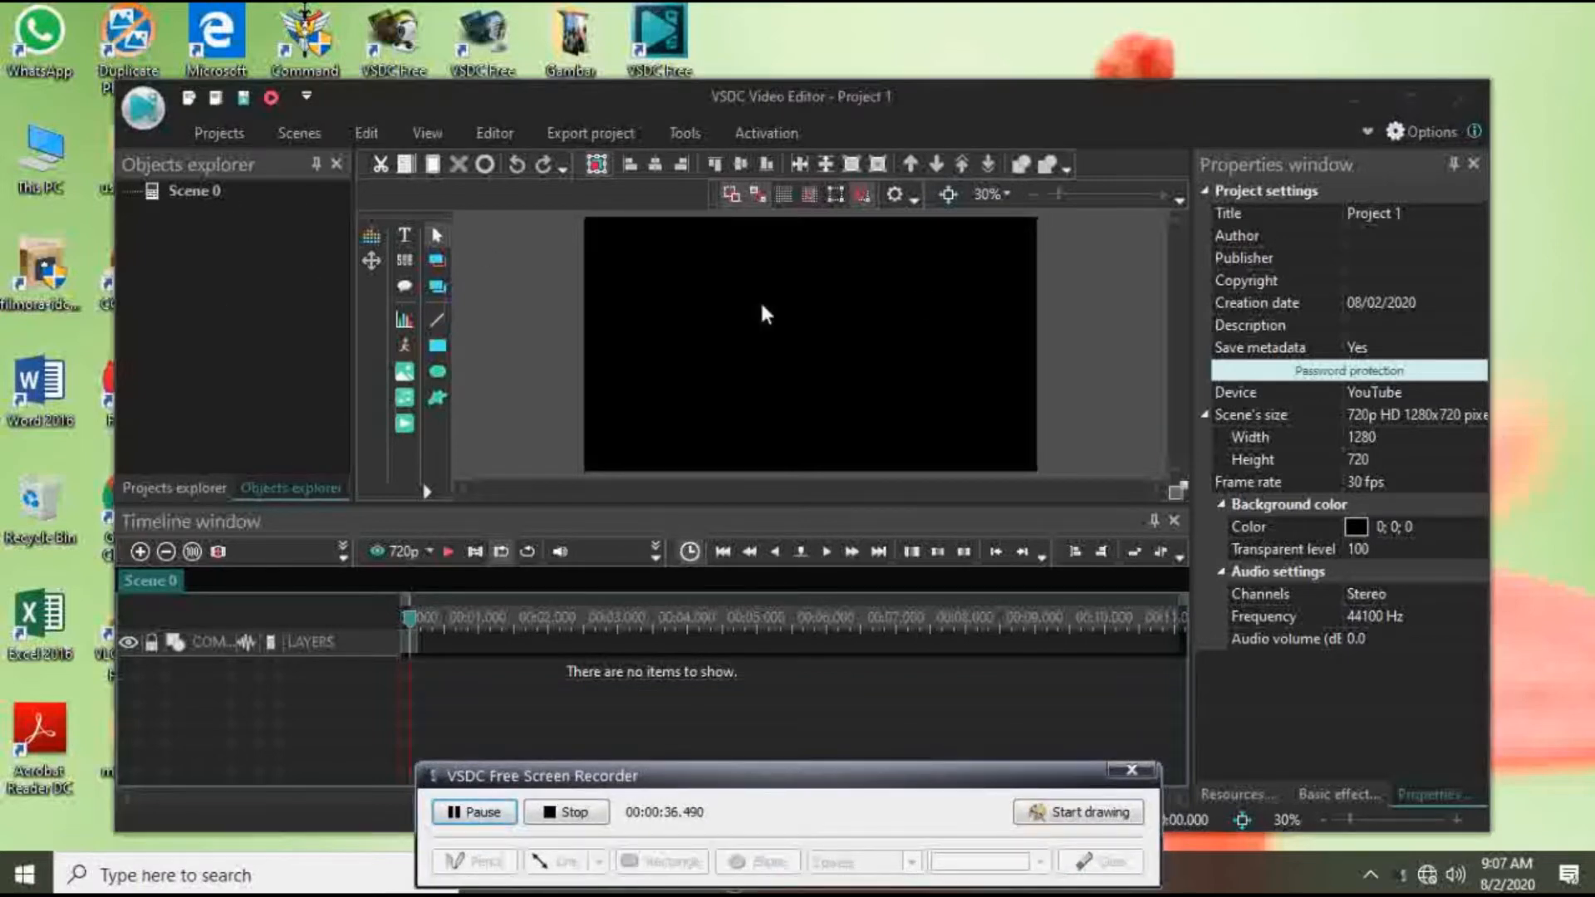
Step: Add the Top-12-Summer-Essentials video from Downloads to the scene on a new layer at the cursor position and preview it
{"action": "left_click", "coordinate": [406, 425]}
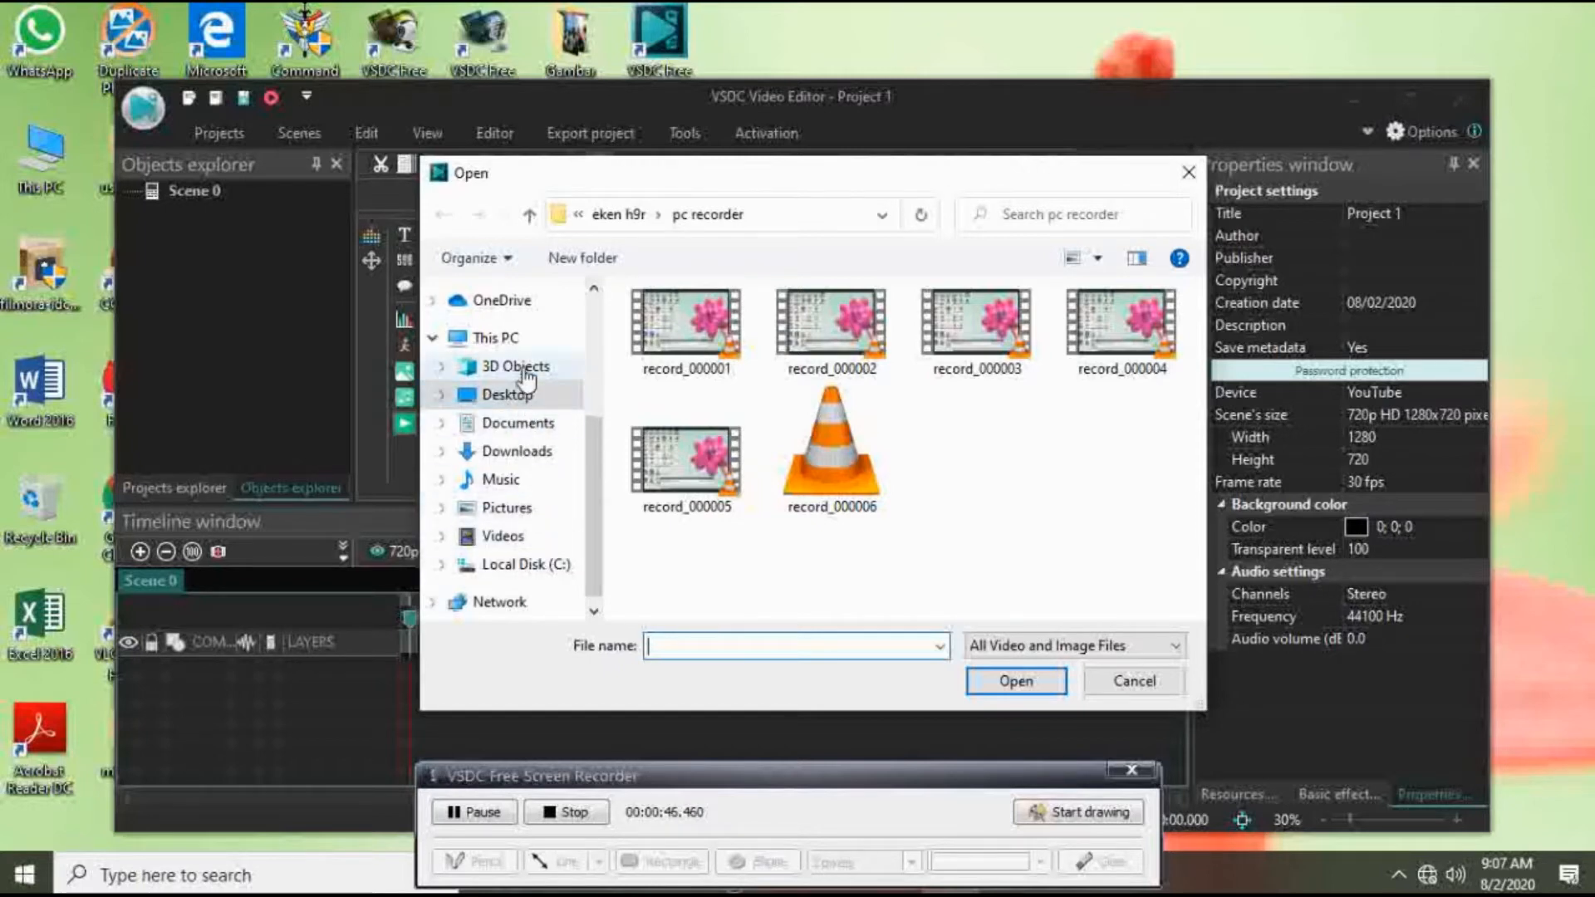
{"action": "left_click", "coordinate": [516, 451]}
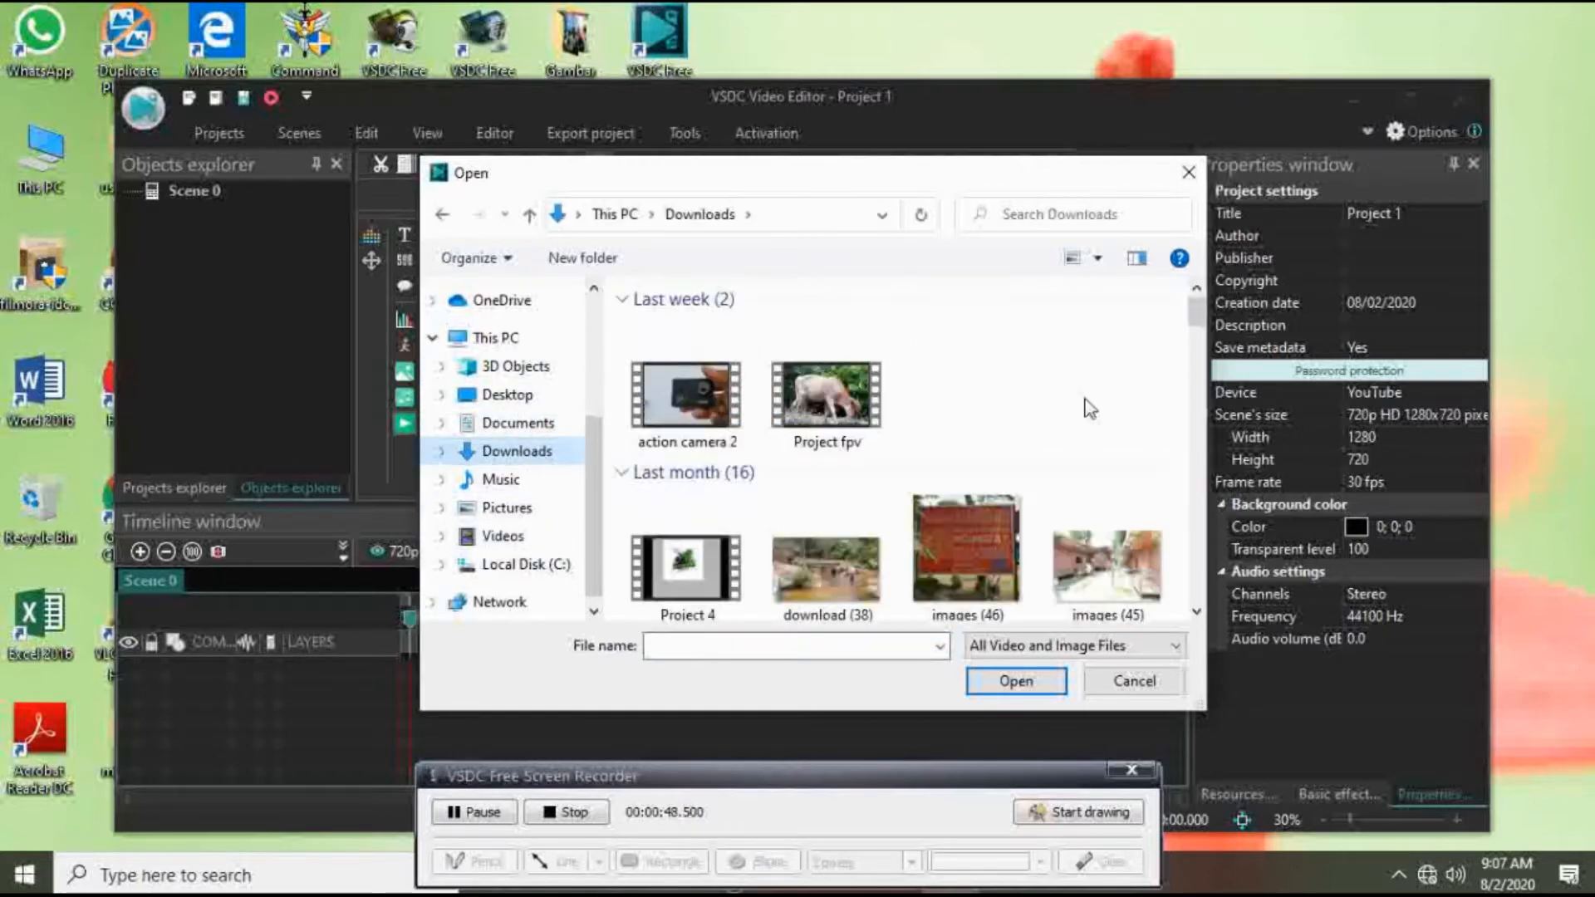
{"action": "left_click_drag", "start_coordinate": [1196, 322], "coordinate": [1195, 429]}
{"action": "left_click", "coordinate": [844, 426]}
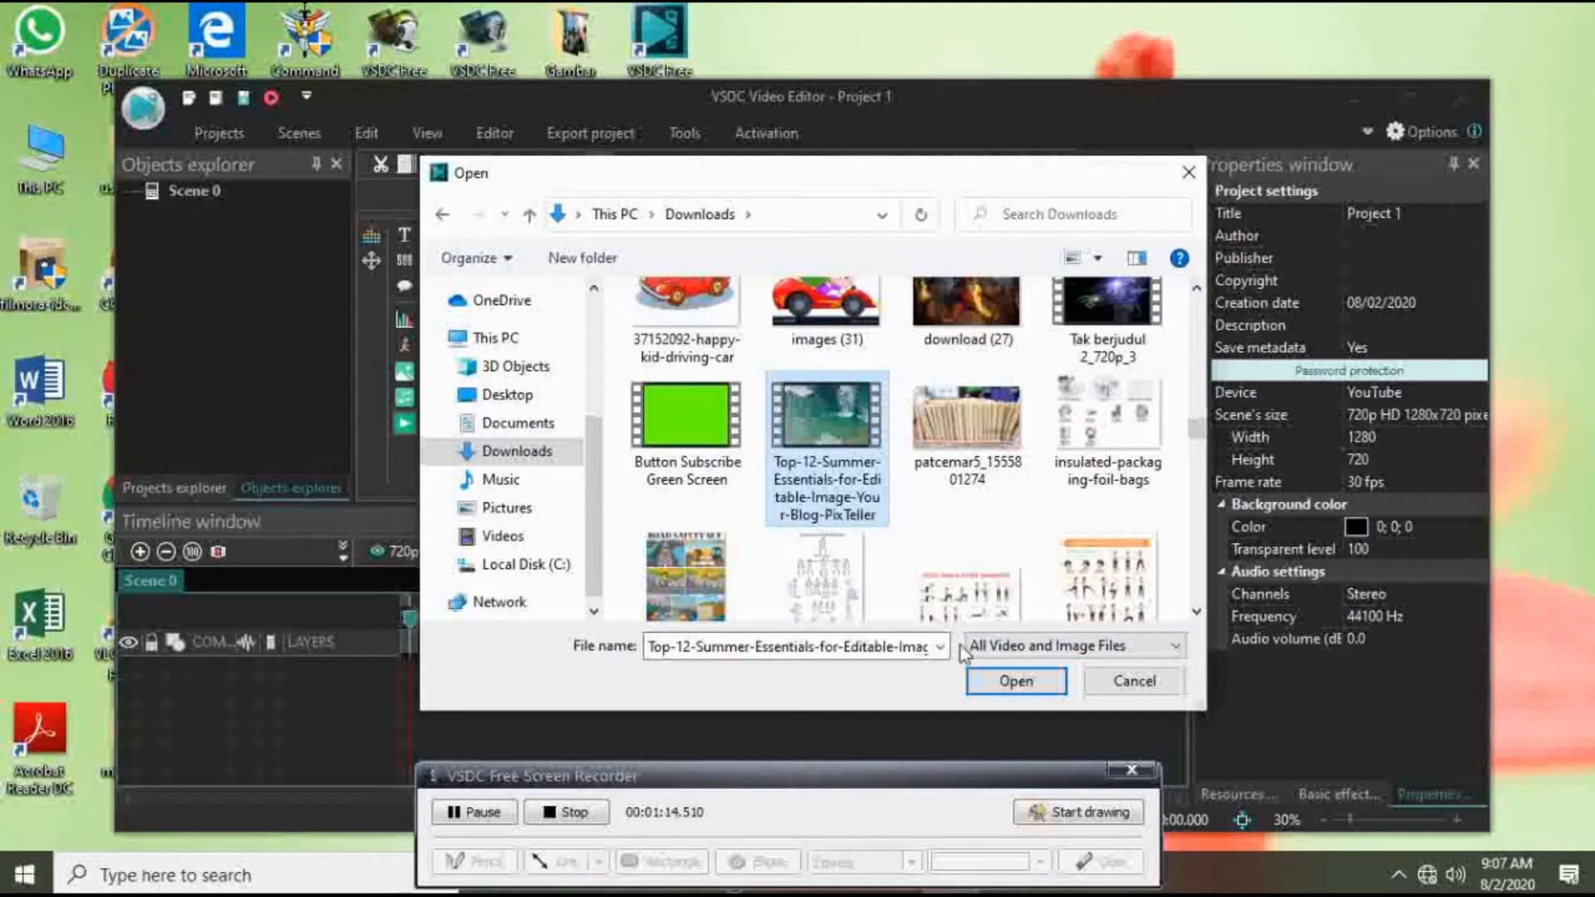
{"action": "left_click", "coordinate": [1013, 683]}
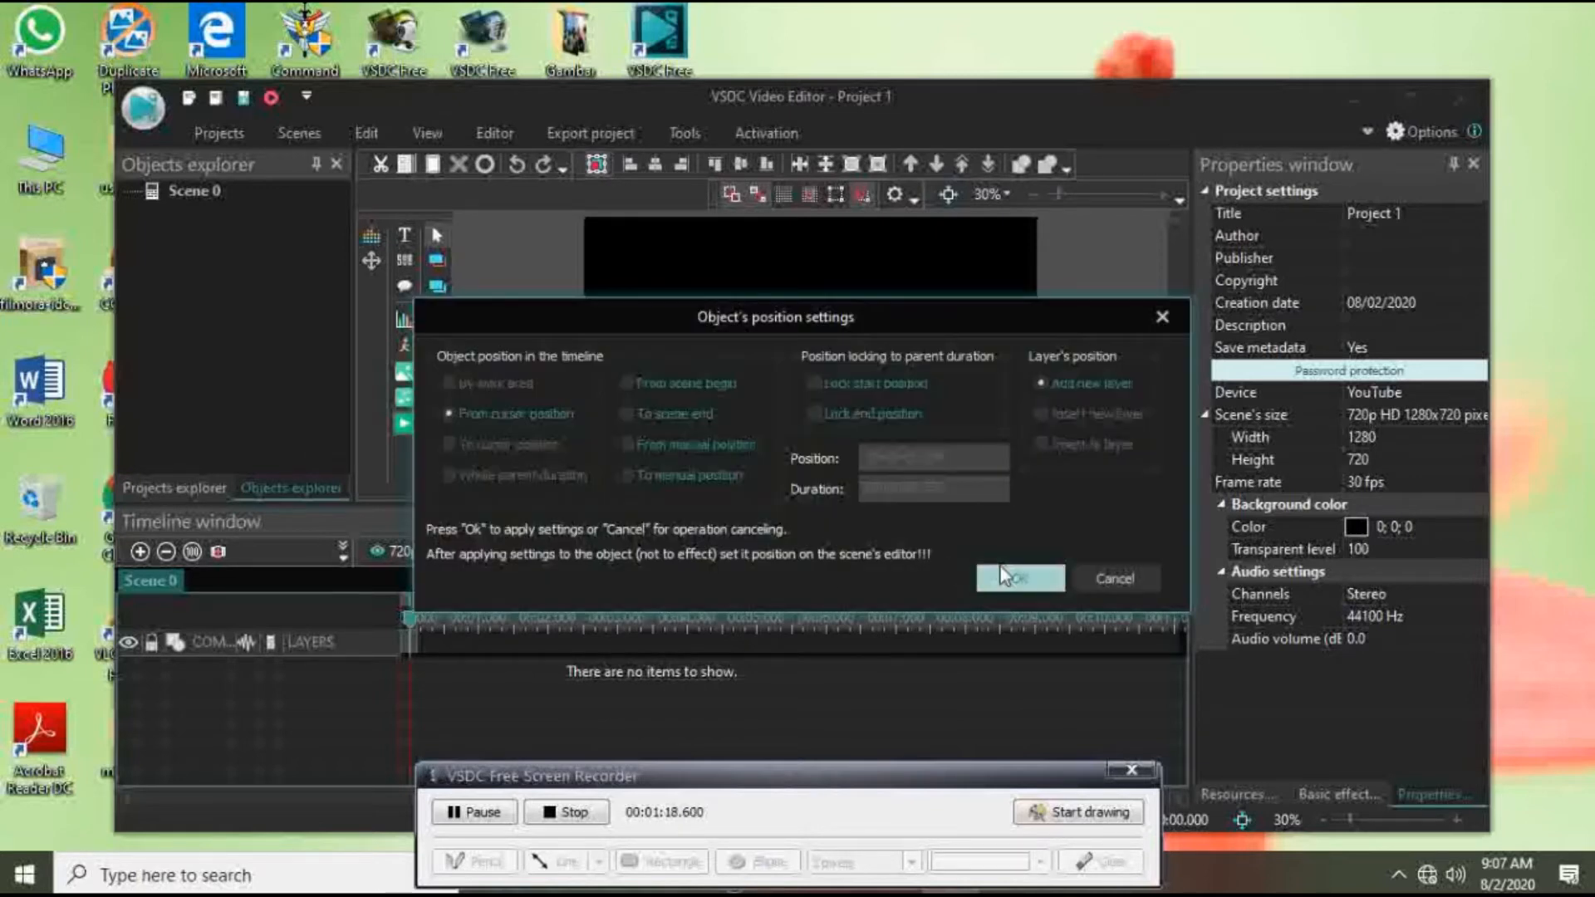
{"action": "left_click", "coordinate": [1005, 576]}
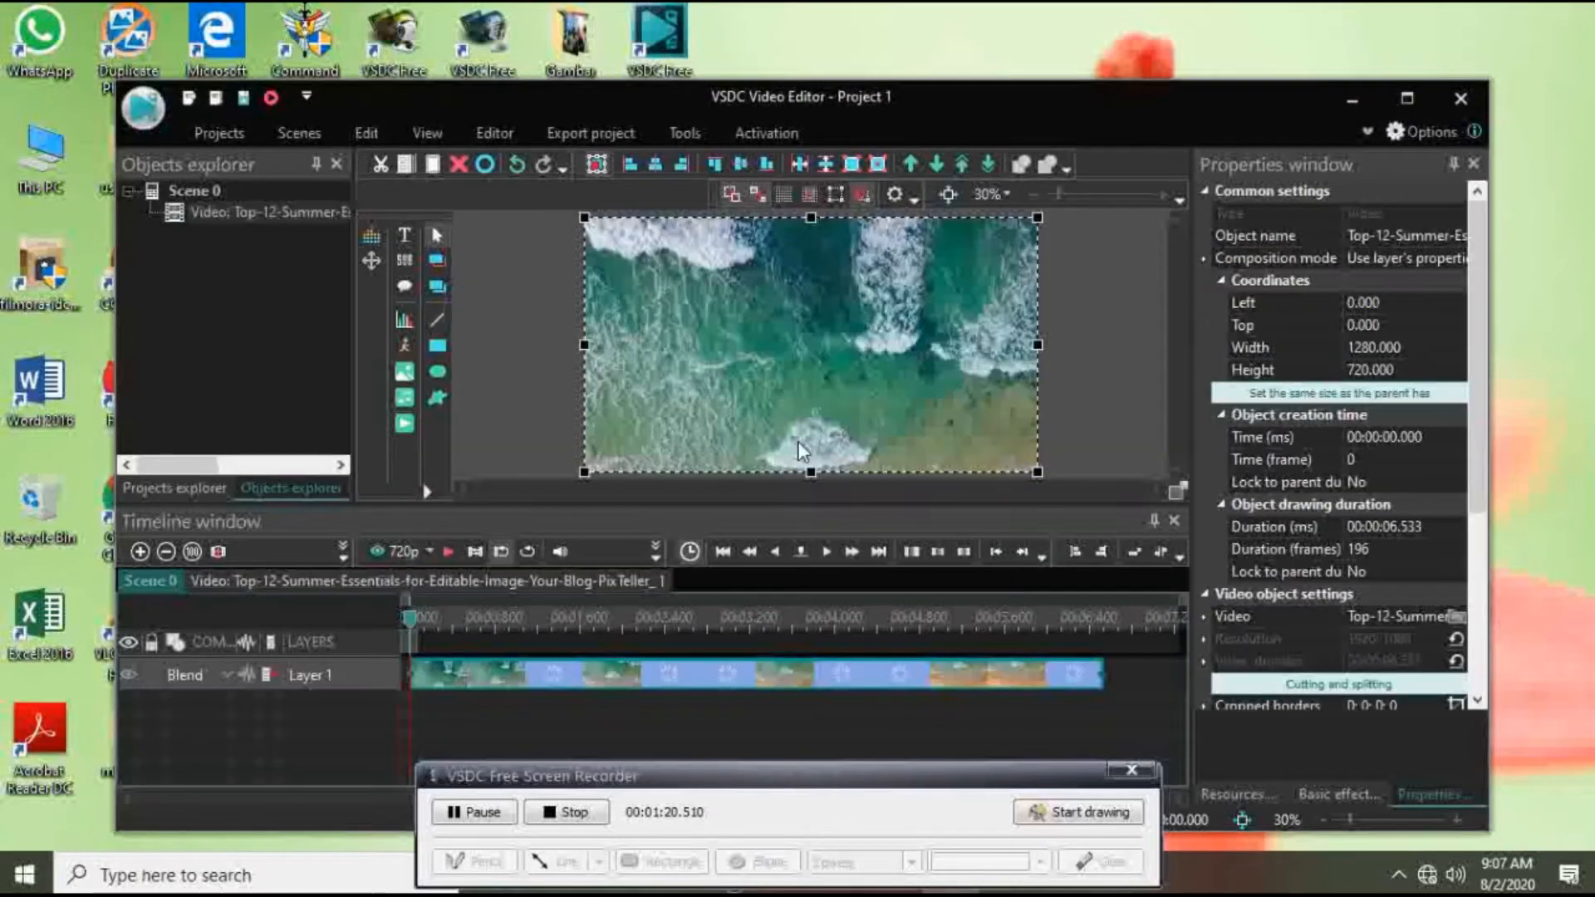
{"action": "left_click", "coordinate": [446, 553]}
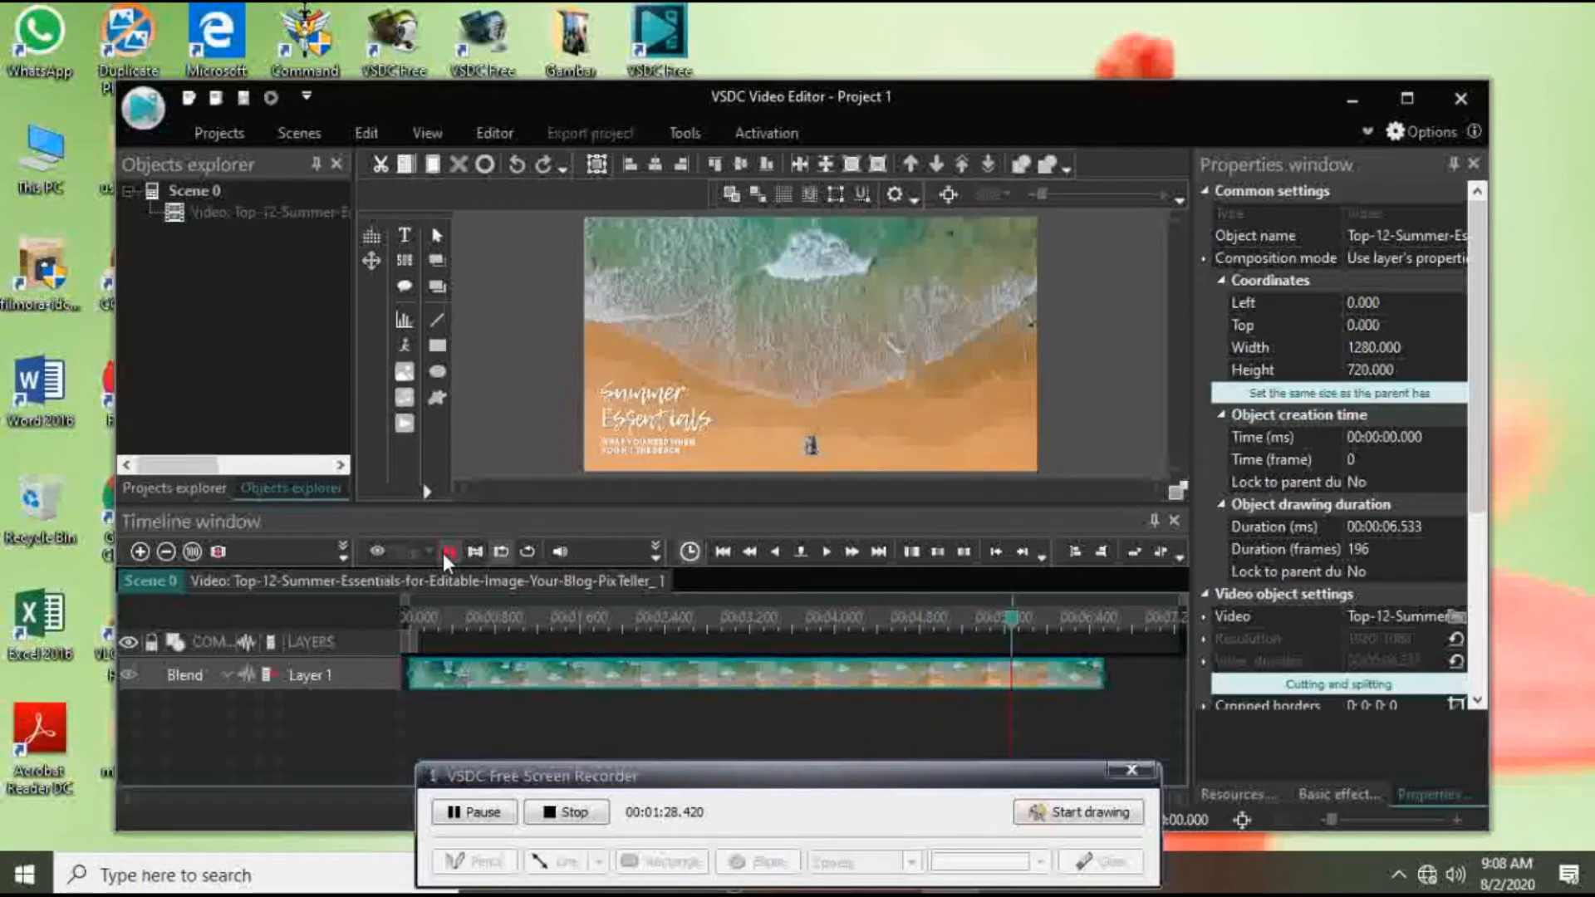
{"action": "left_click", "coordinate": [442, 554]}
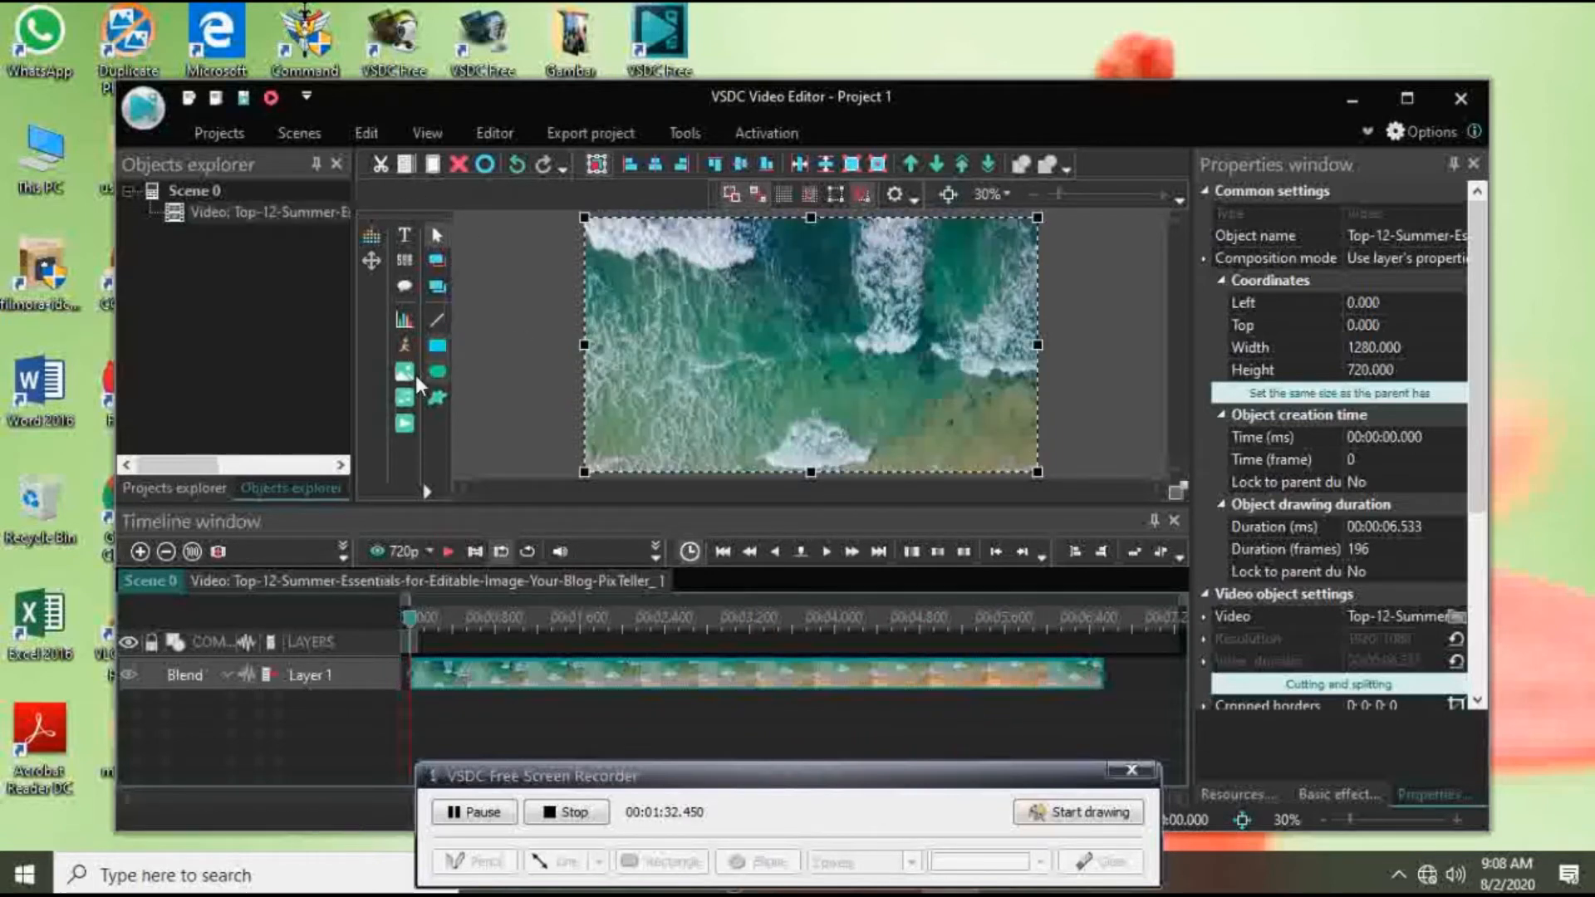
Step: Add the Button Subscribe Green Screen video from Downloads to the scene with the default position settings
{"action": "left_click", "coordinate": [404, 426]}
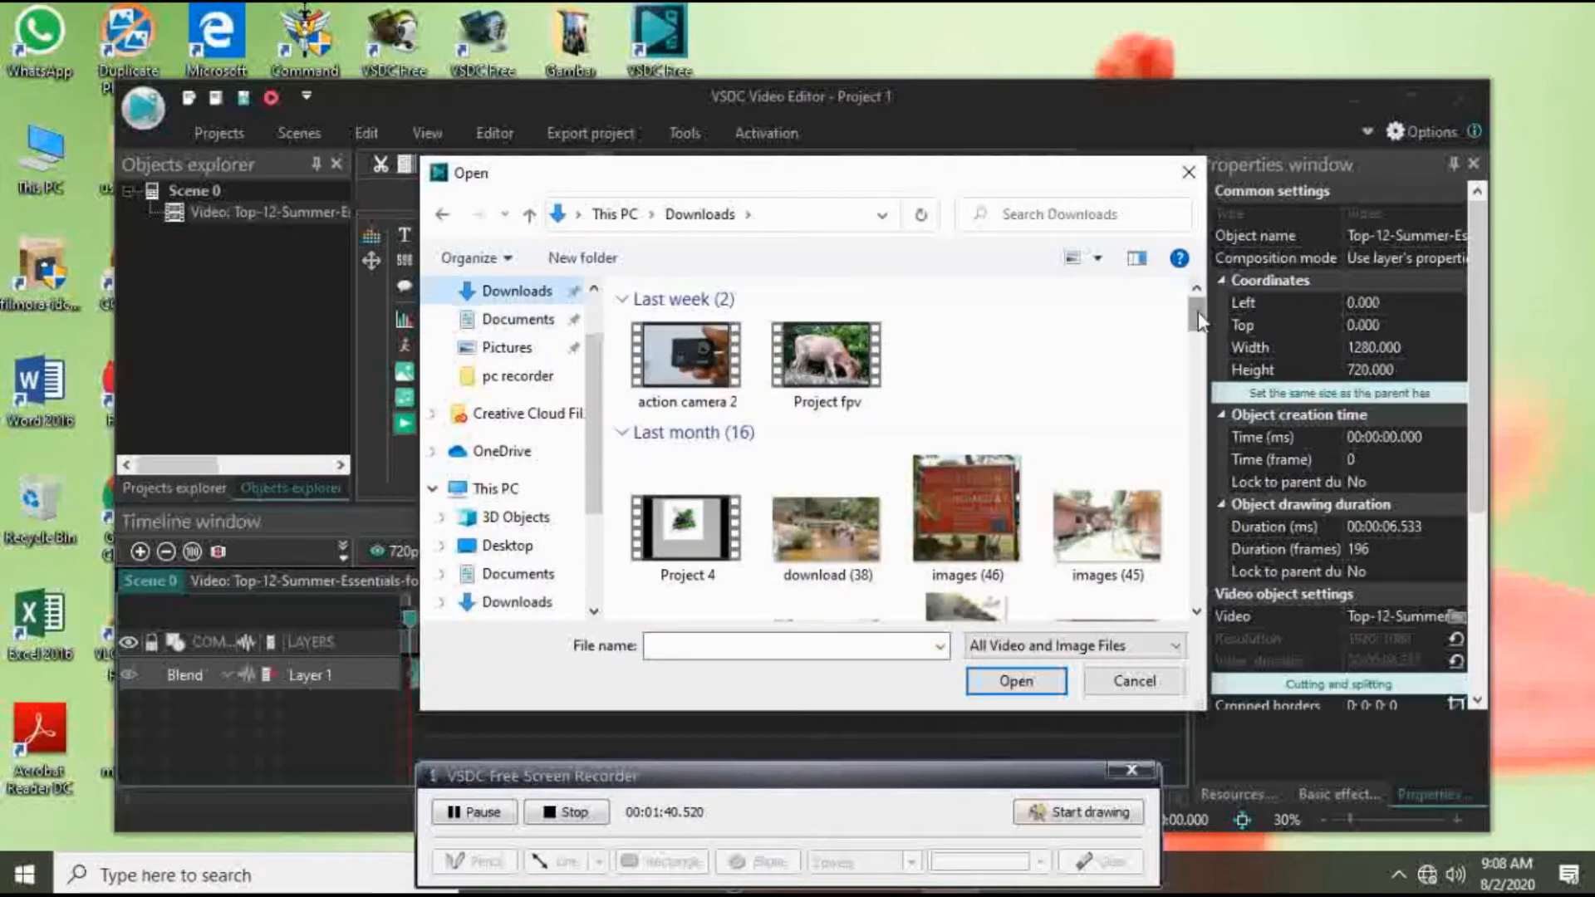
{"action": "left_click_drag", "start_coordinate": [1198, 314], "coordinate": [1196, 438]}
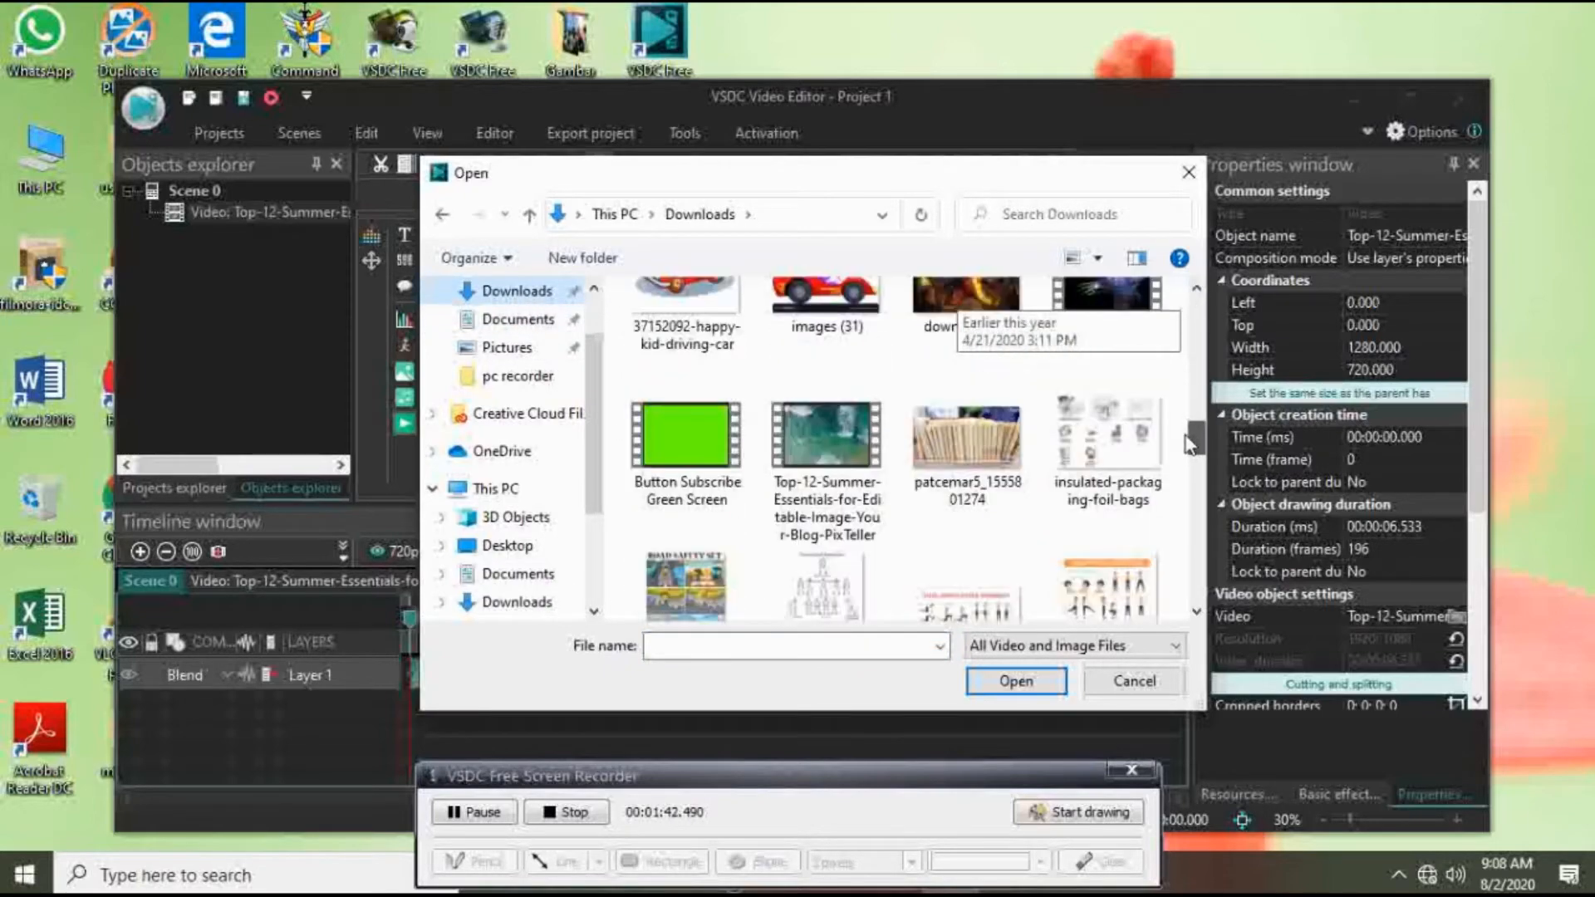
{"action": "left_click", "coordinate": [678, 437]}
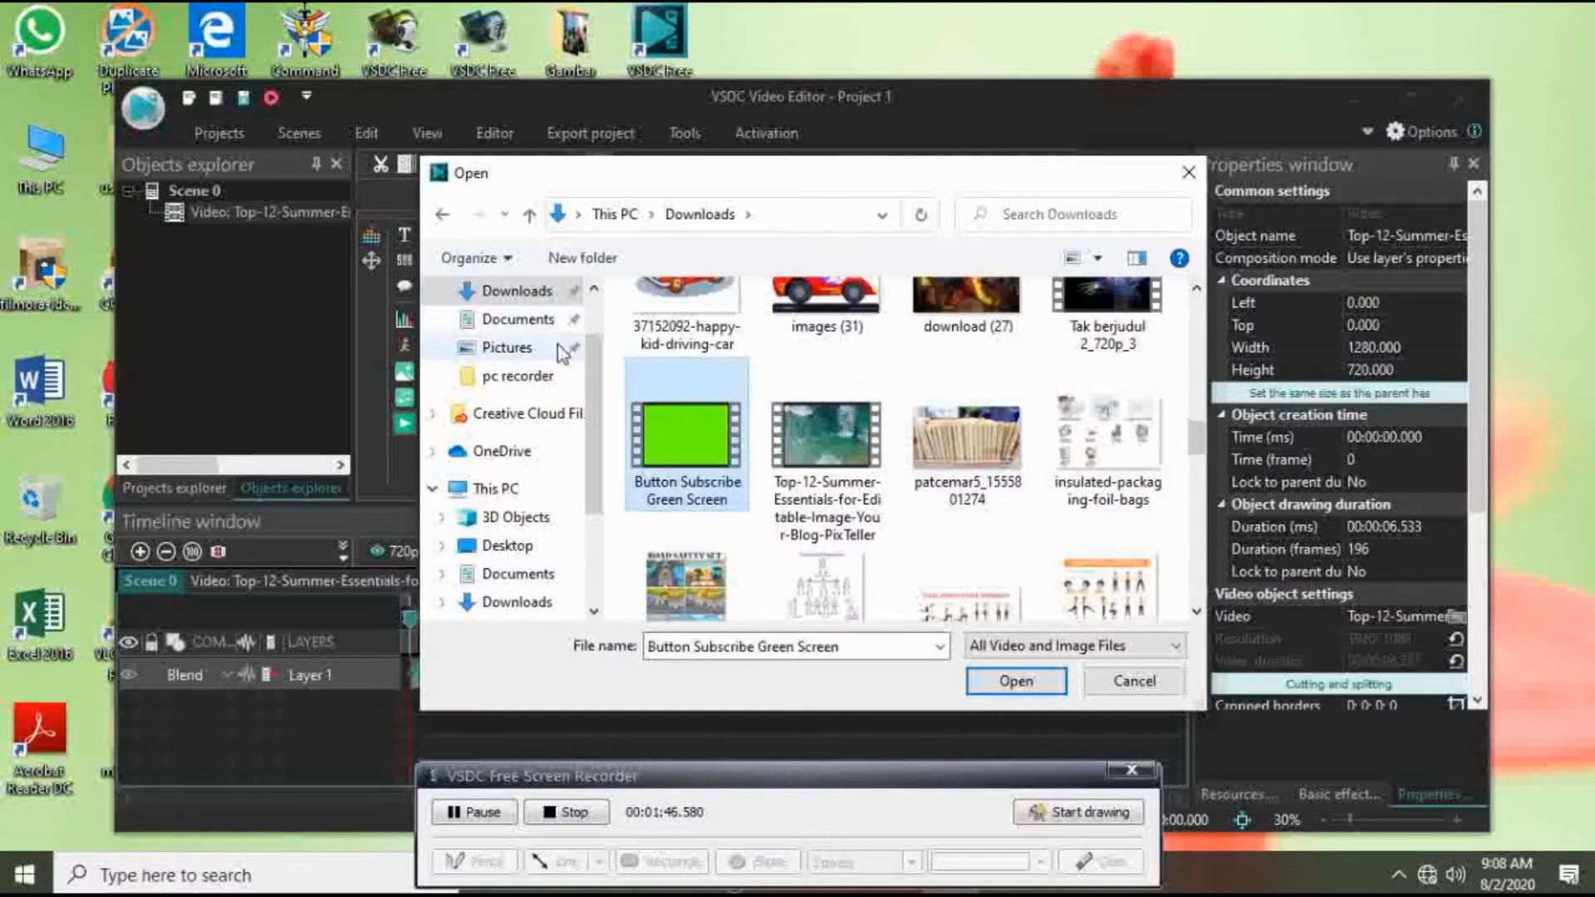
{"action": "left_click", "coordinate": [1009, 681]}
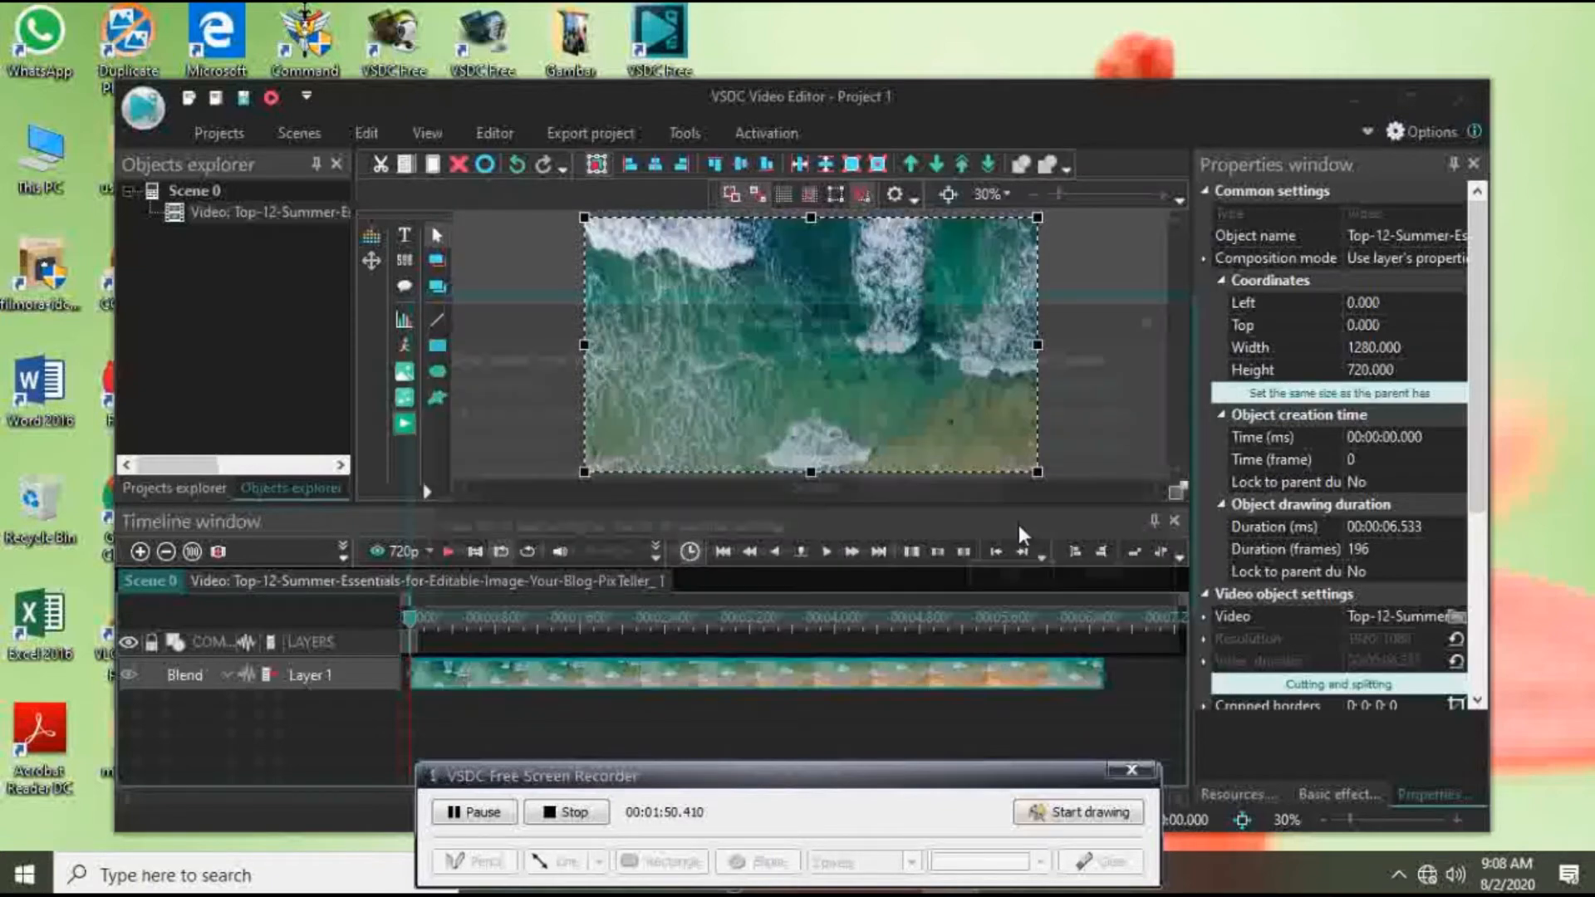
{"action": "left_click", "coordinate": [987, 587]}
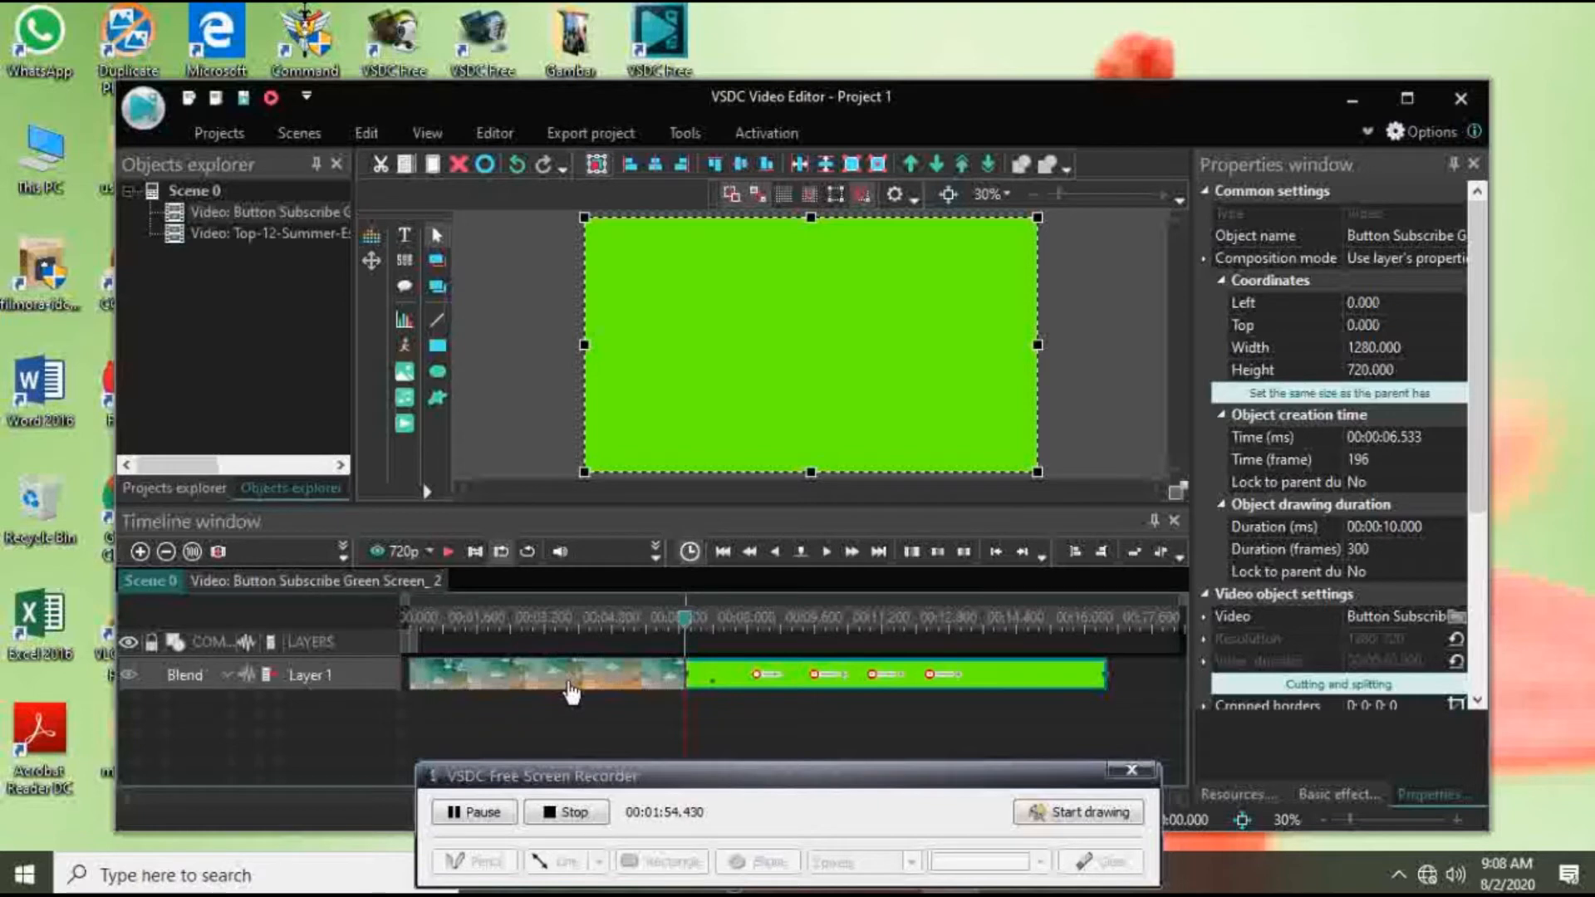
Step: Stack the green-screen clip on a layer above the Summer Essentials clip, starting at 0 and trimmed to the same 6.533-second length
{"action": "left_click_drag", "start_coordinate": [572, 692], "coordinate": [572, 712]}
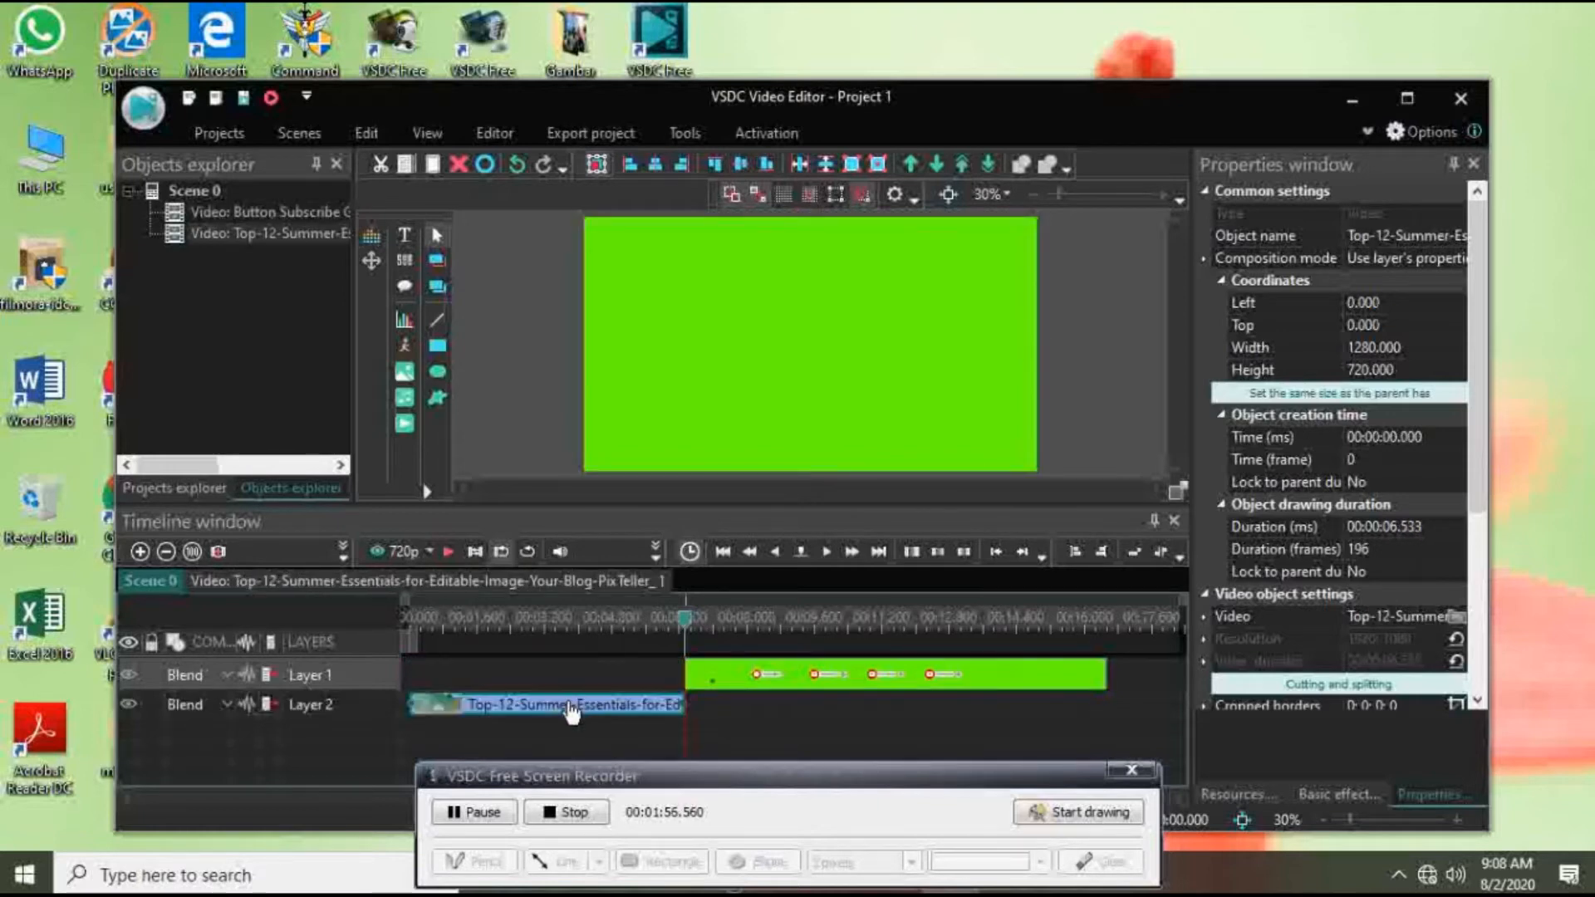
{"action": "left_click", "coordinate": [571, 711]}
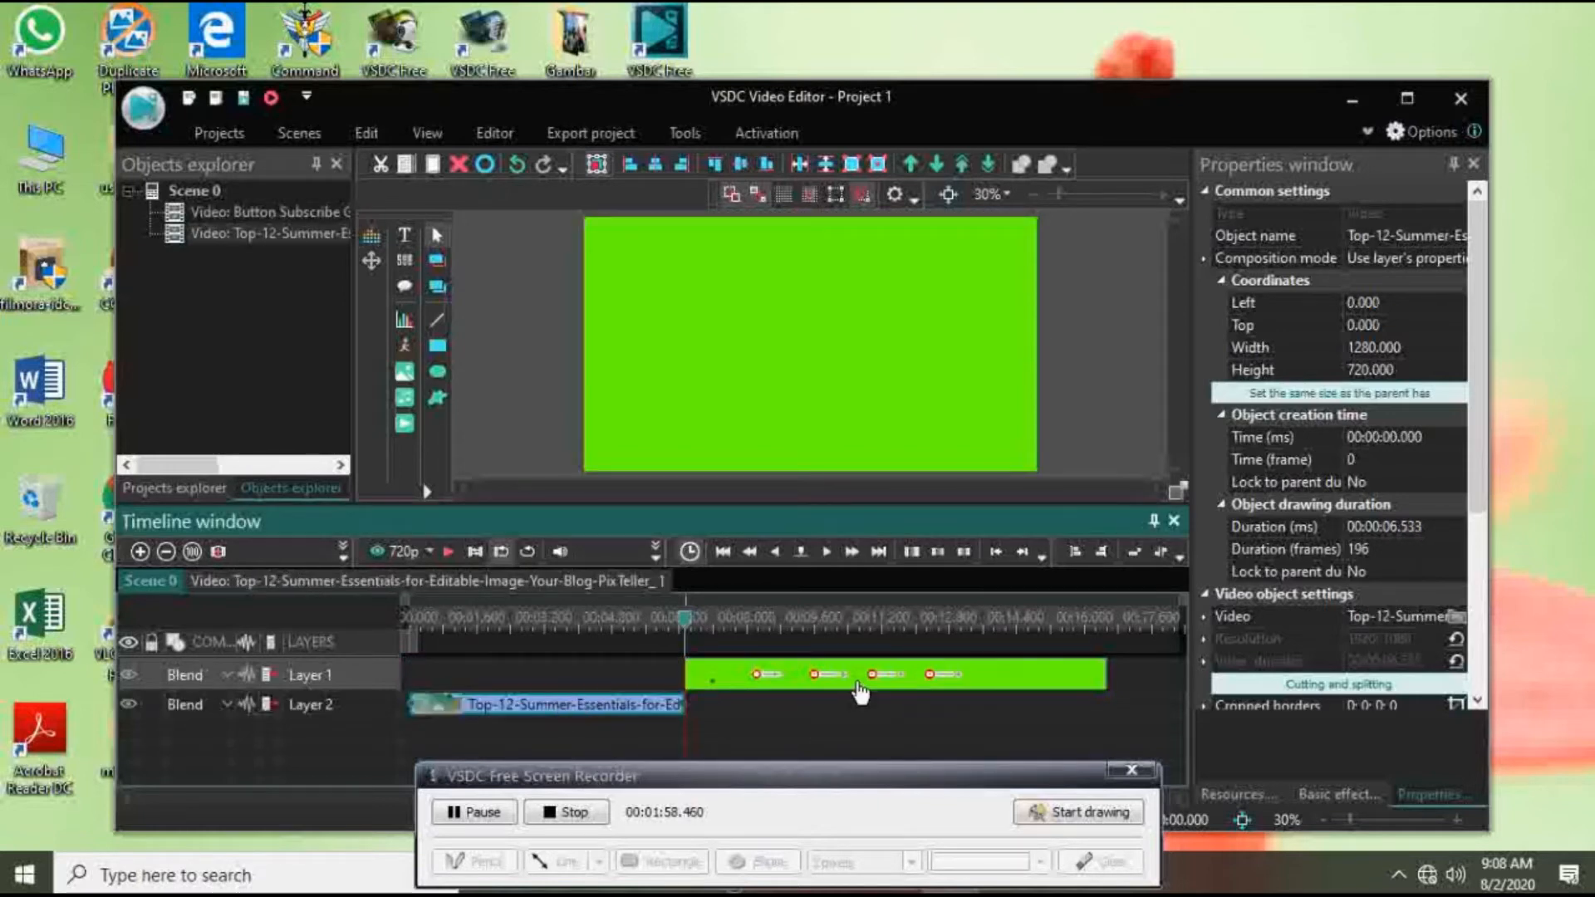
{"action": "left_click_drag", "start_coordinate": [860, 692], "coordinate": [577, 702]}
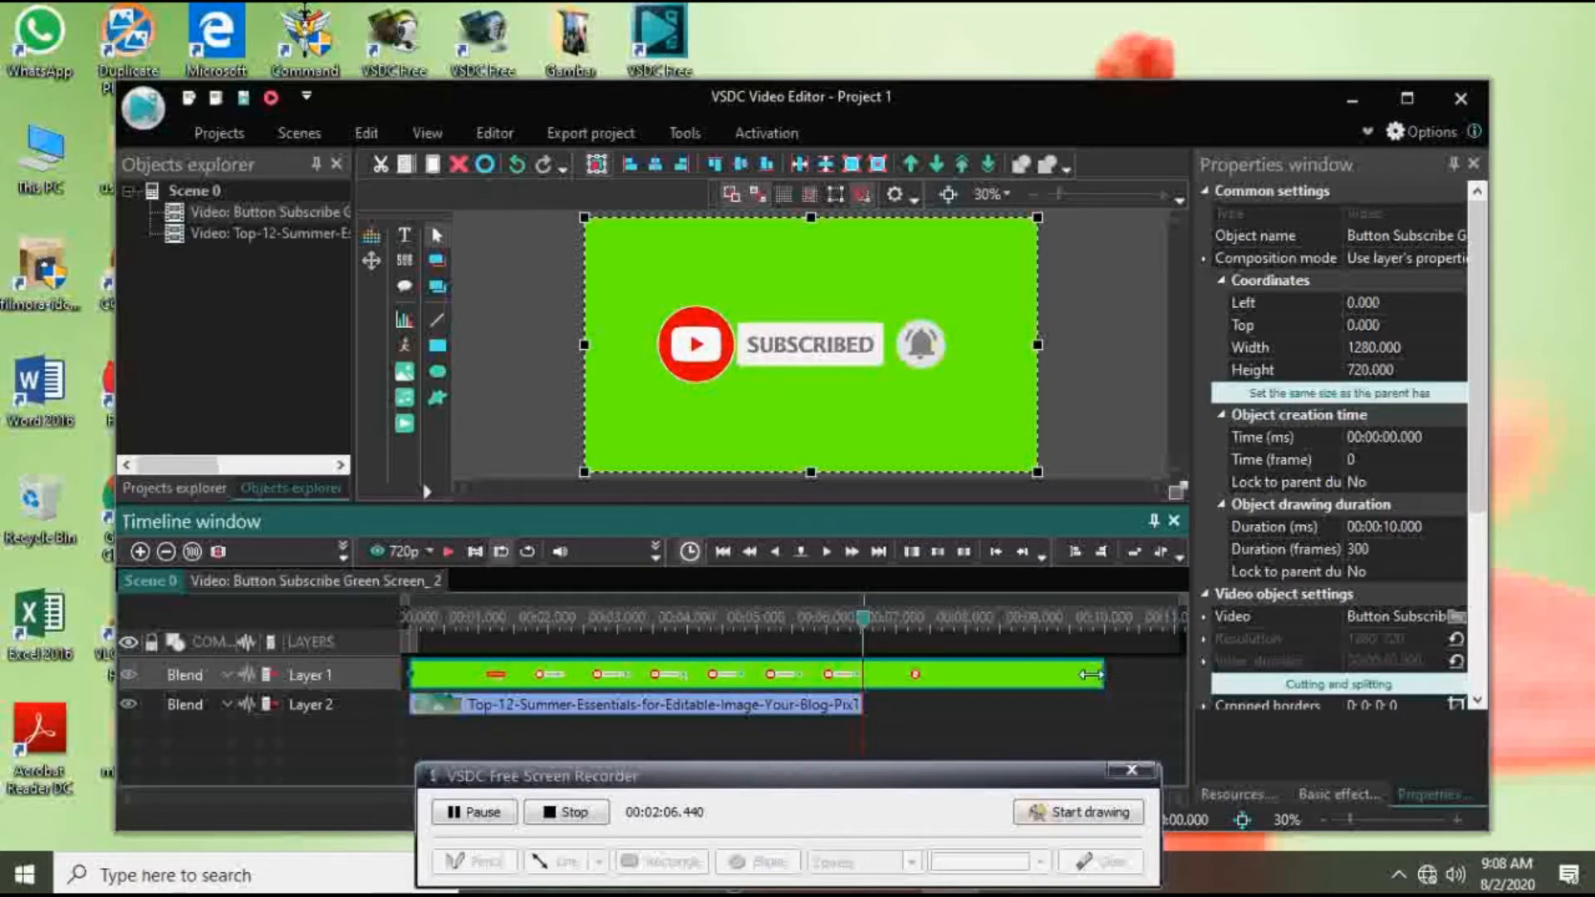
{"action": "left_click_drag", "start_coordinate": [1091, 675], "coordinate": [862, 675]}
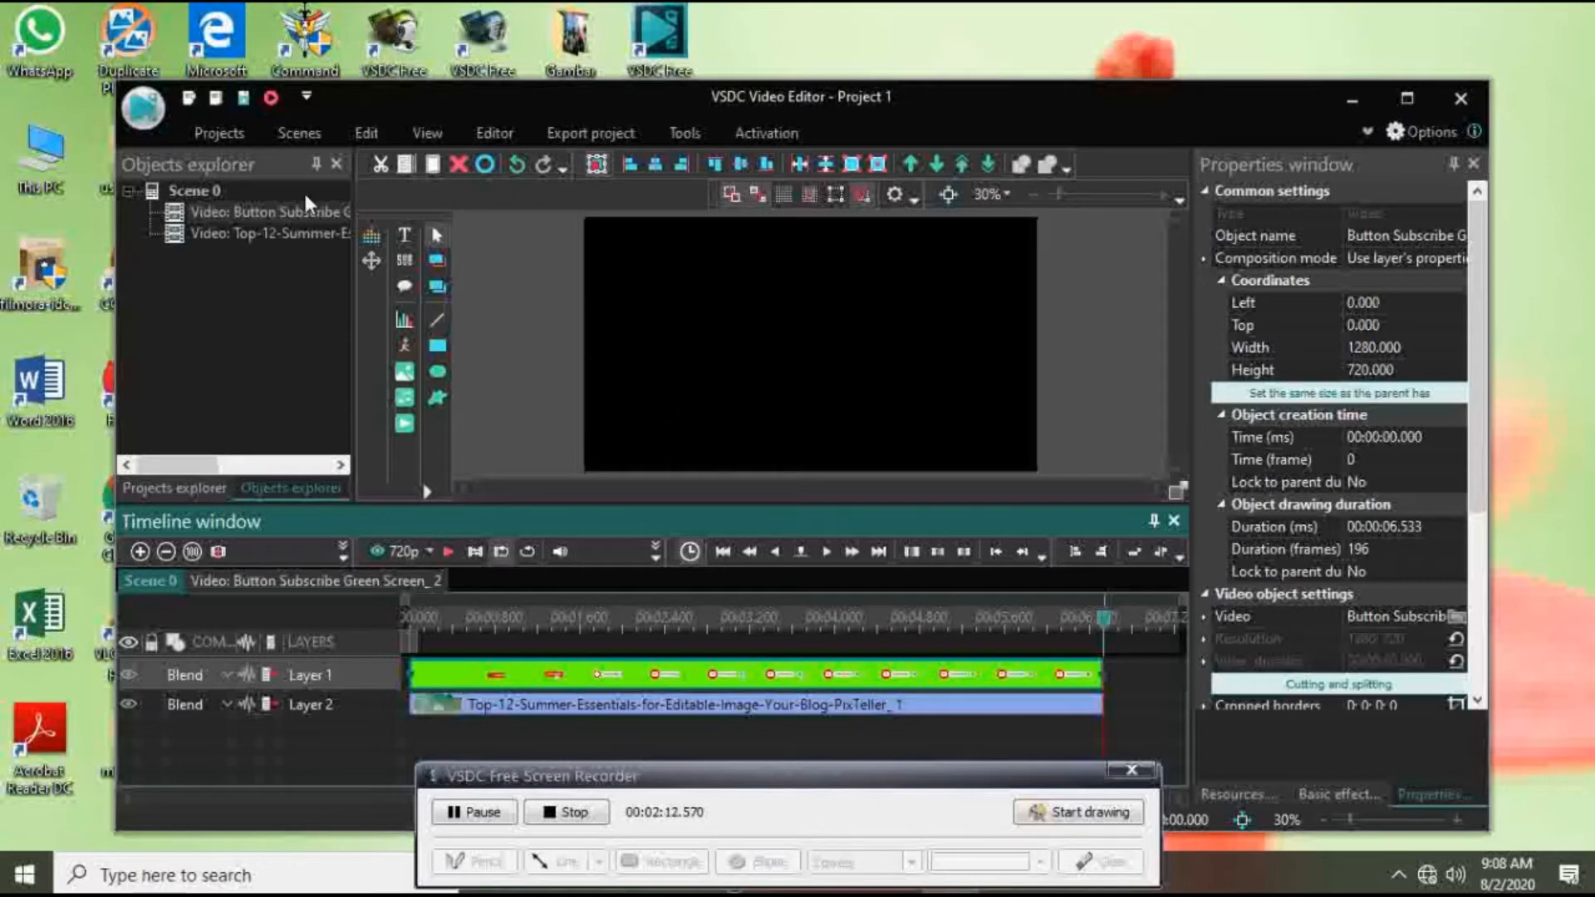
Step: Apply the Background remover transparency effect to the subscribe-button green-screen clip on a new layer with the default position settings
{"action": "left_click", "coordinate": [467, 138]}
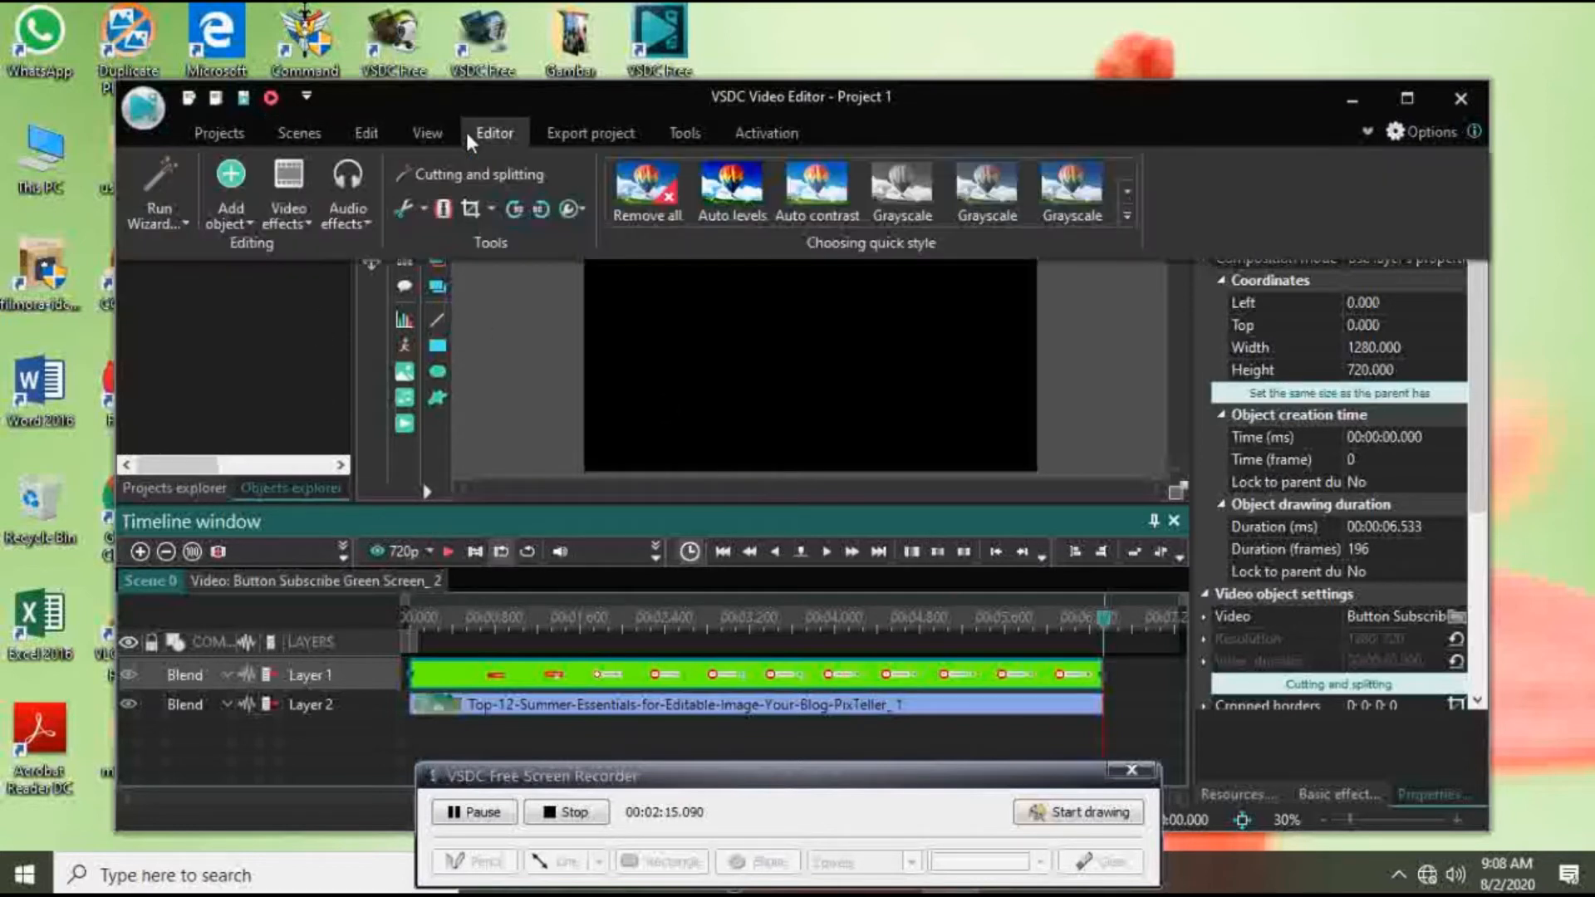
{"action": "left_click", "coordinate": [307, 224]}
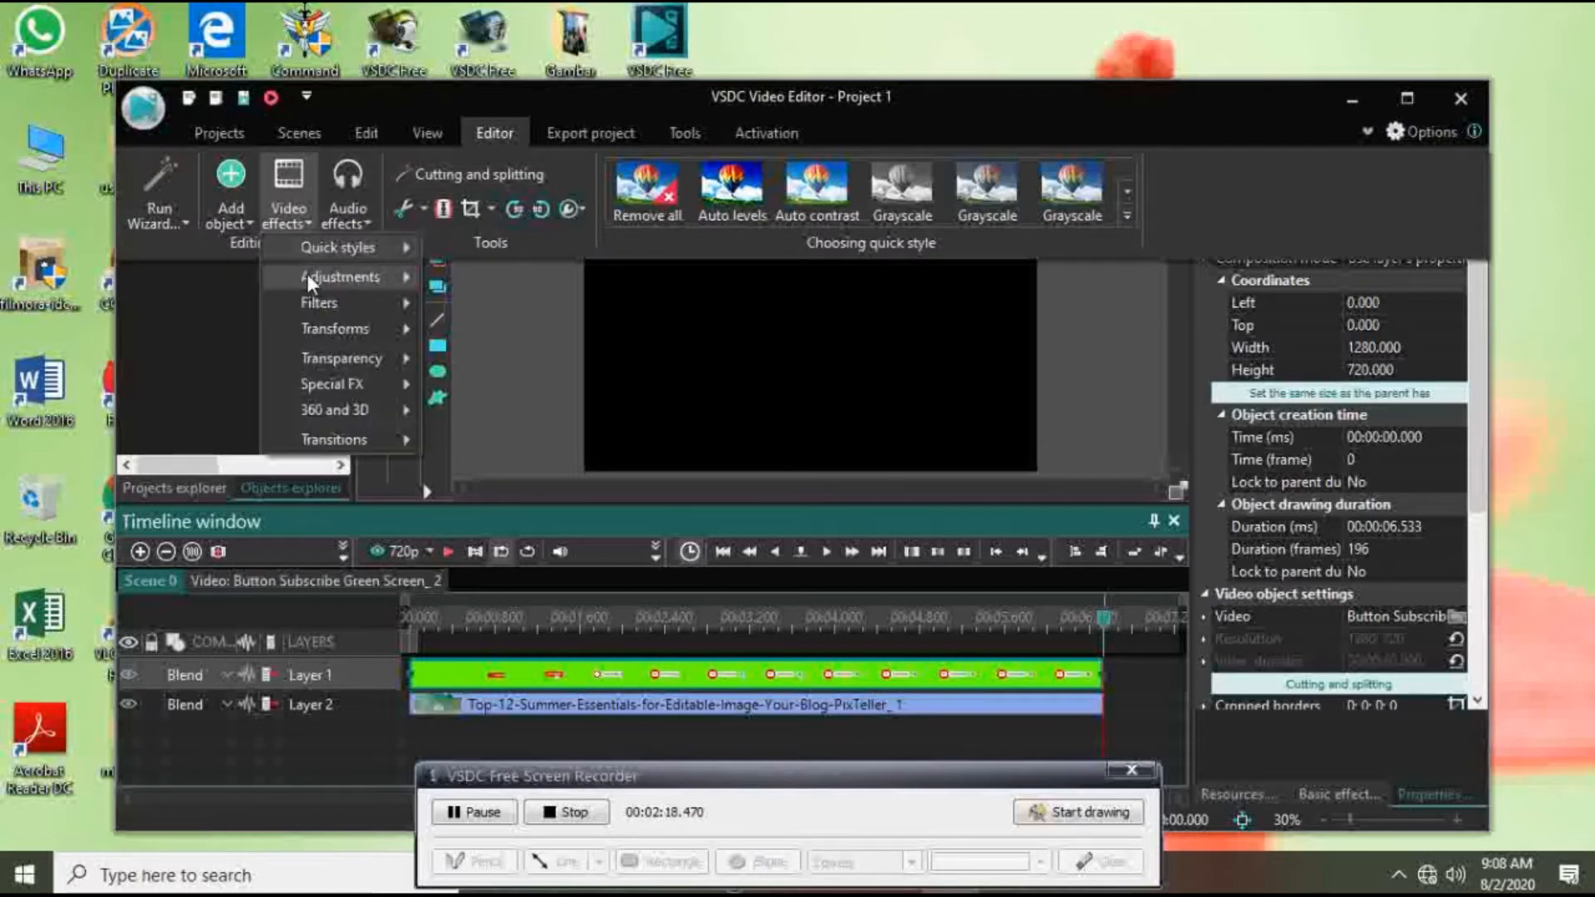
{"action": "mouse_move", "coordinate": [309, 284]}
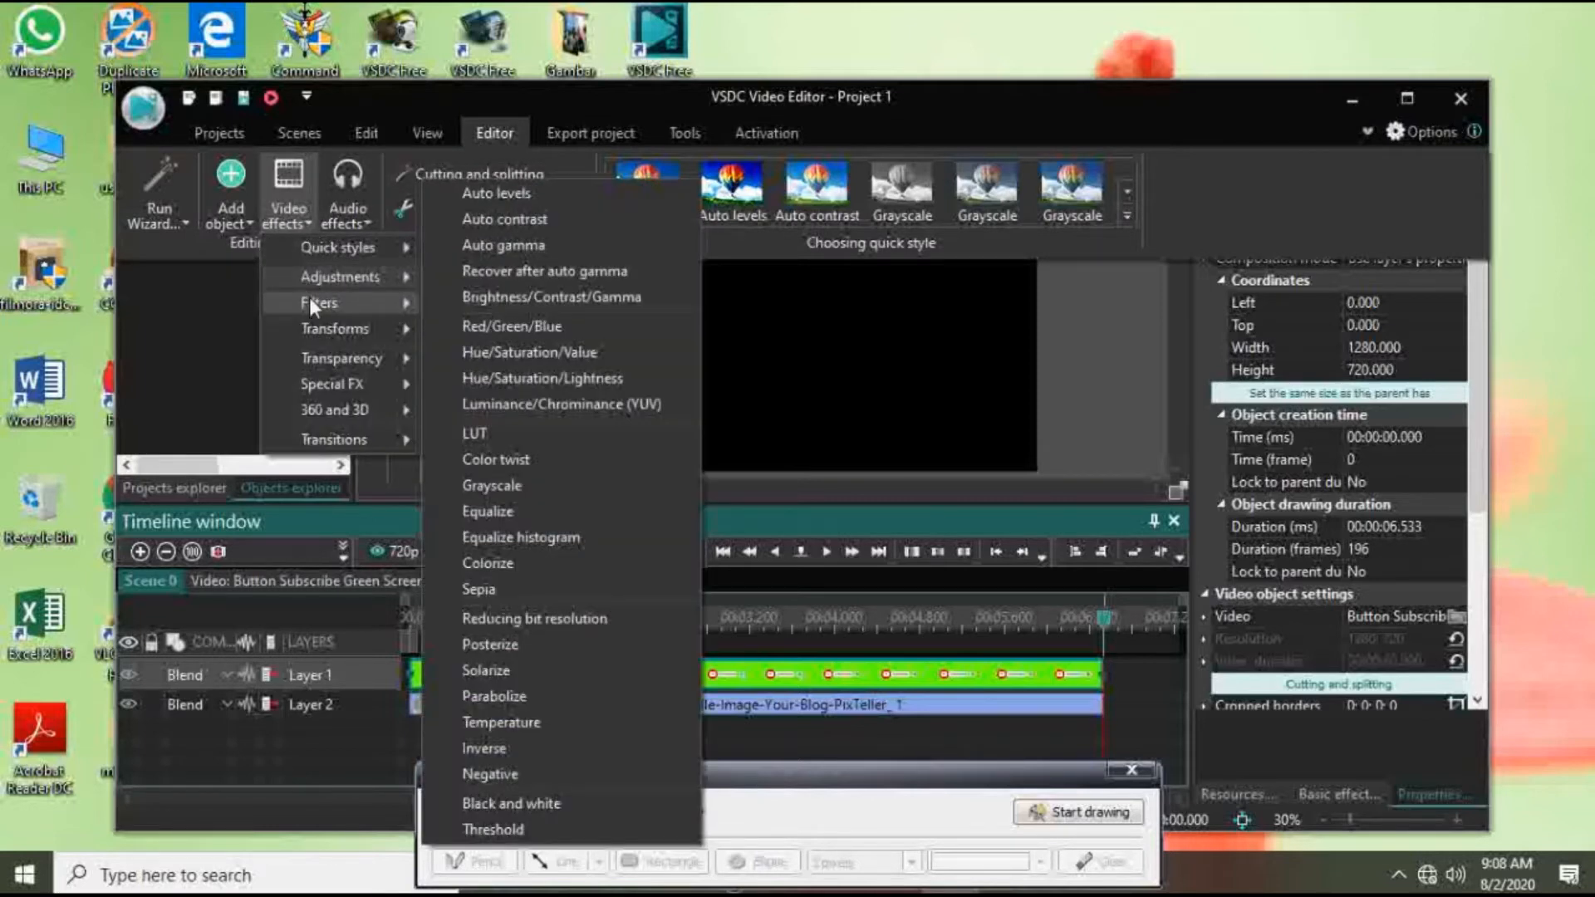
{"action": "mouse_move", "coordinate": [310, 326]}
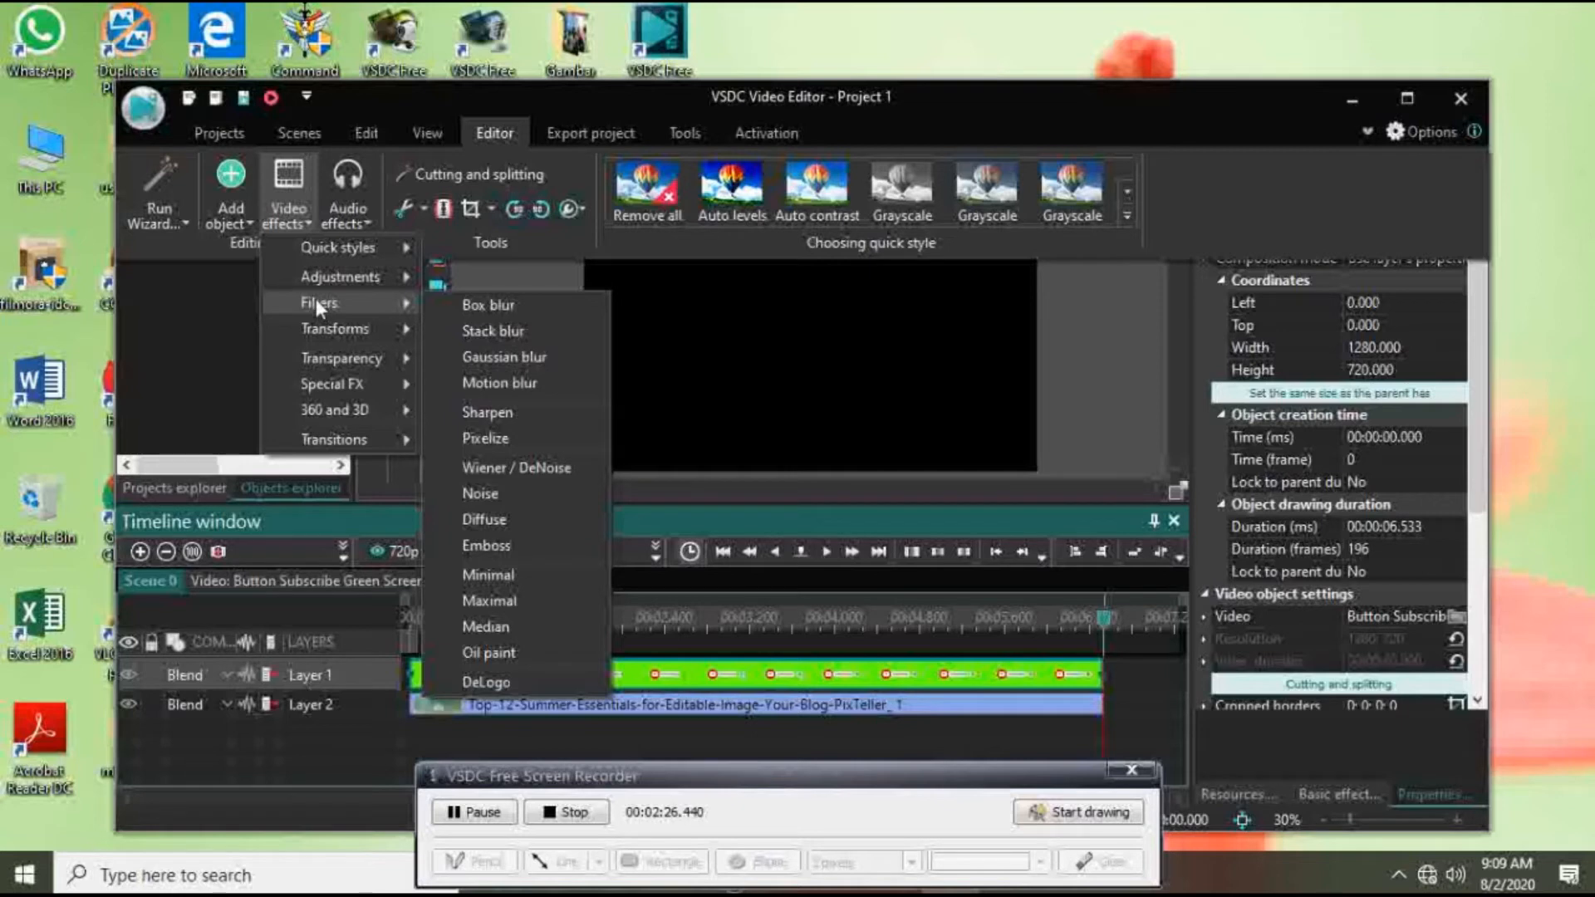
{"action": "mouse_move", "coordinate": [323, 357]}
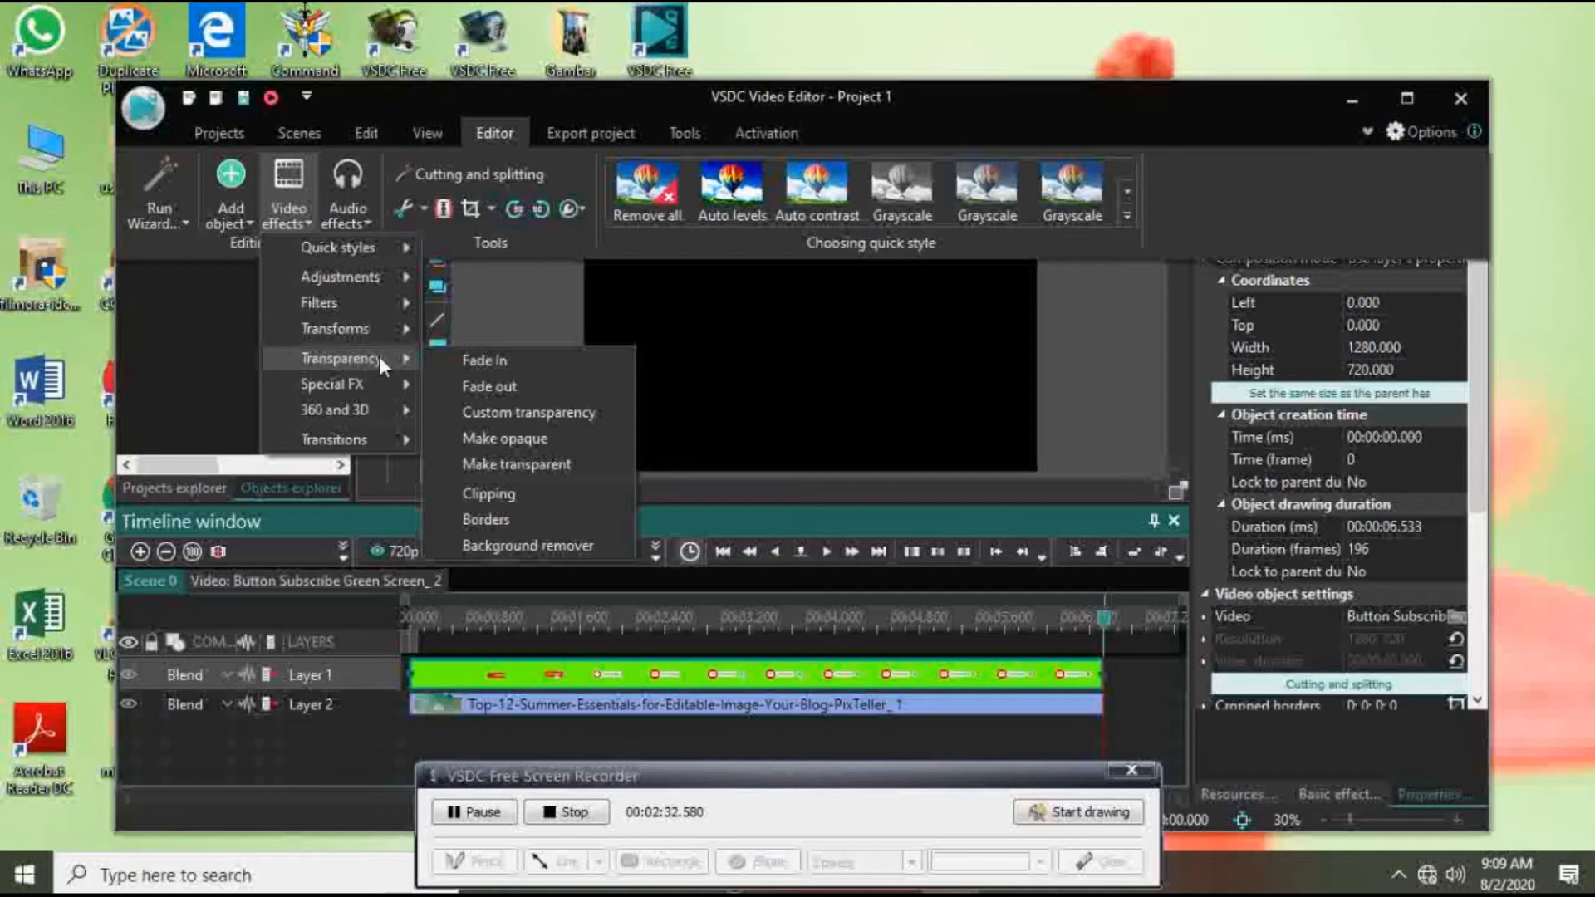
{"action": "left_click", "coordinate": [500, 547]}
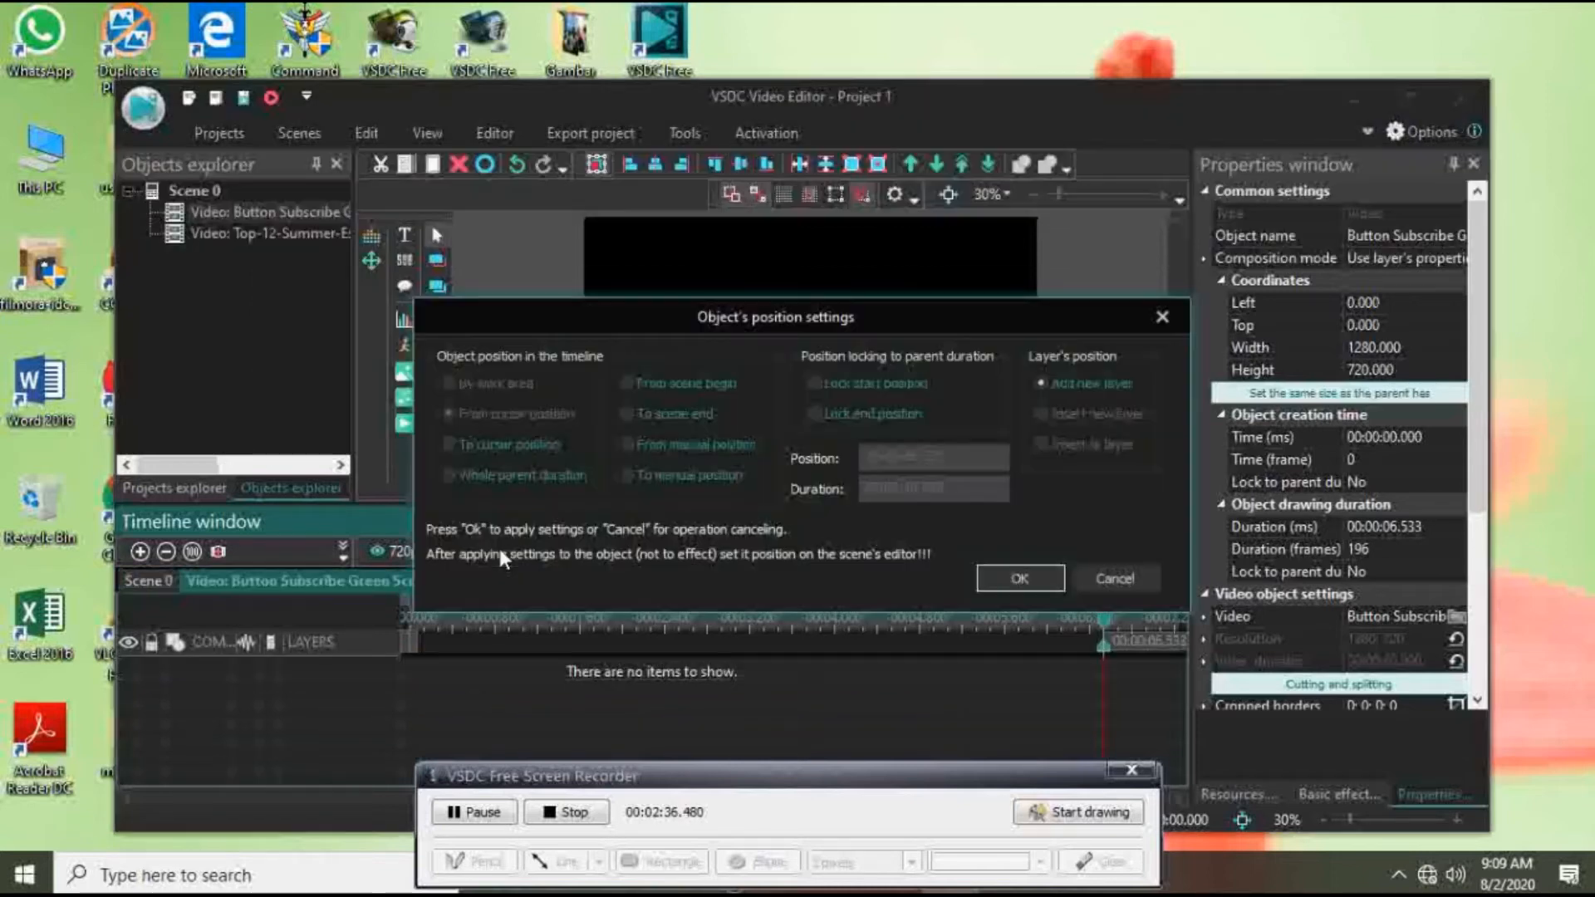
{"action": "left_click", "coordinate": [1016, 579]}
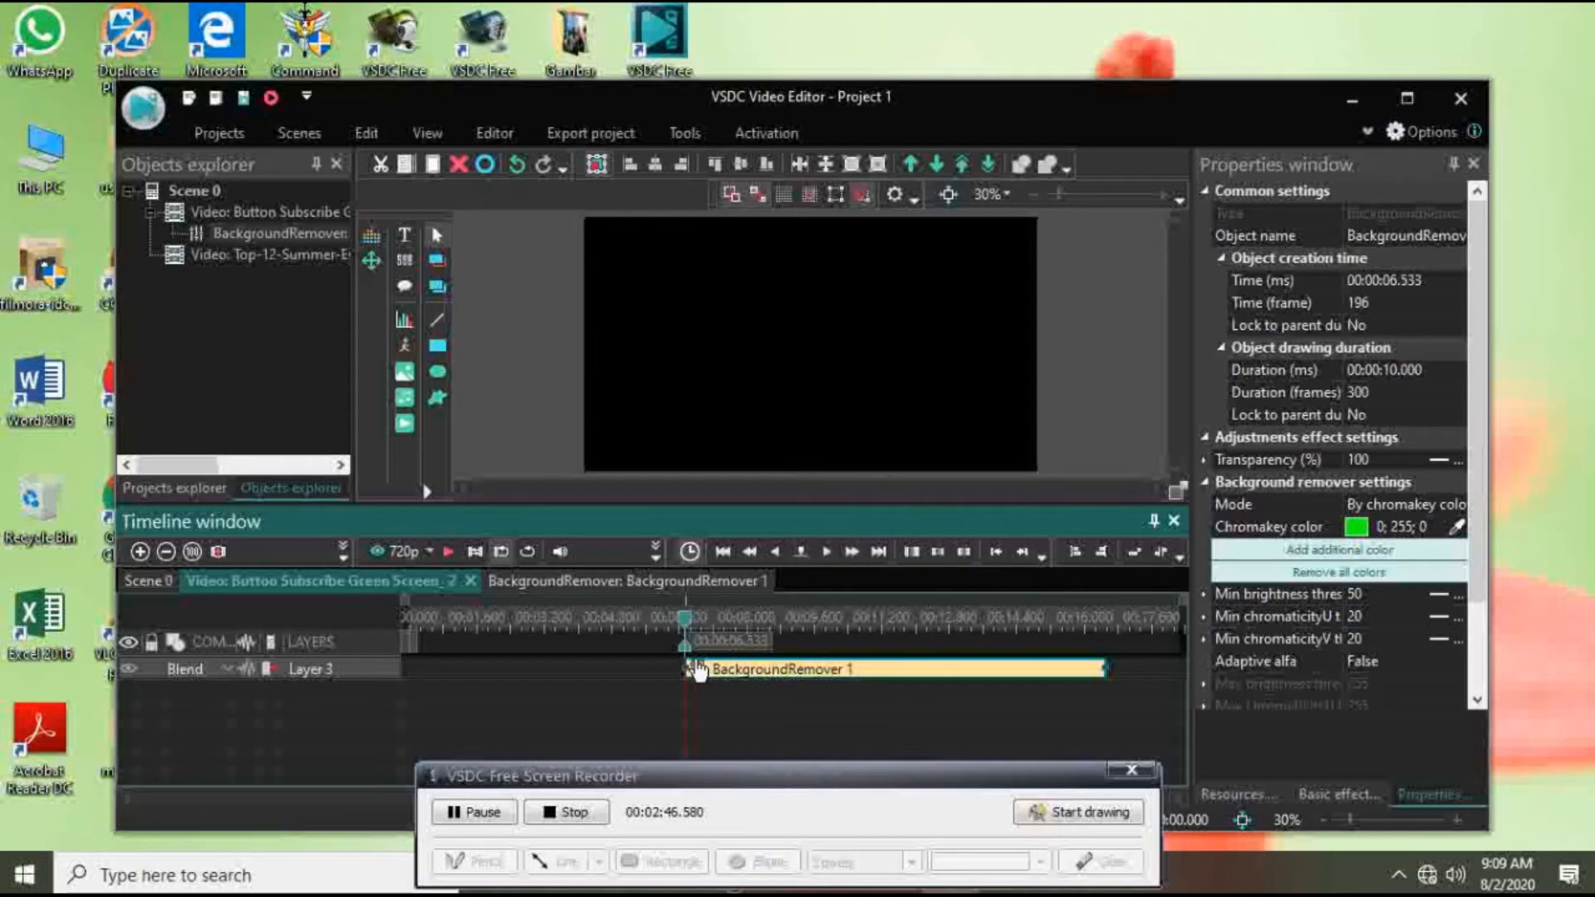
Step: Move the background remover effect to start at 00:00:00.000 and sample its chromakey color from the clip's green background
{"action": "left_click_drag", "start_coordinate": [682, 621], "coordinate": [409, 622]}
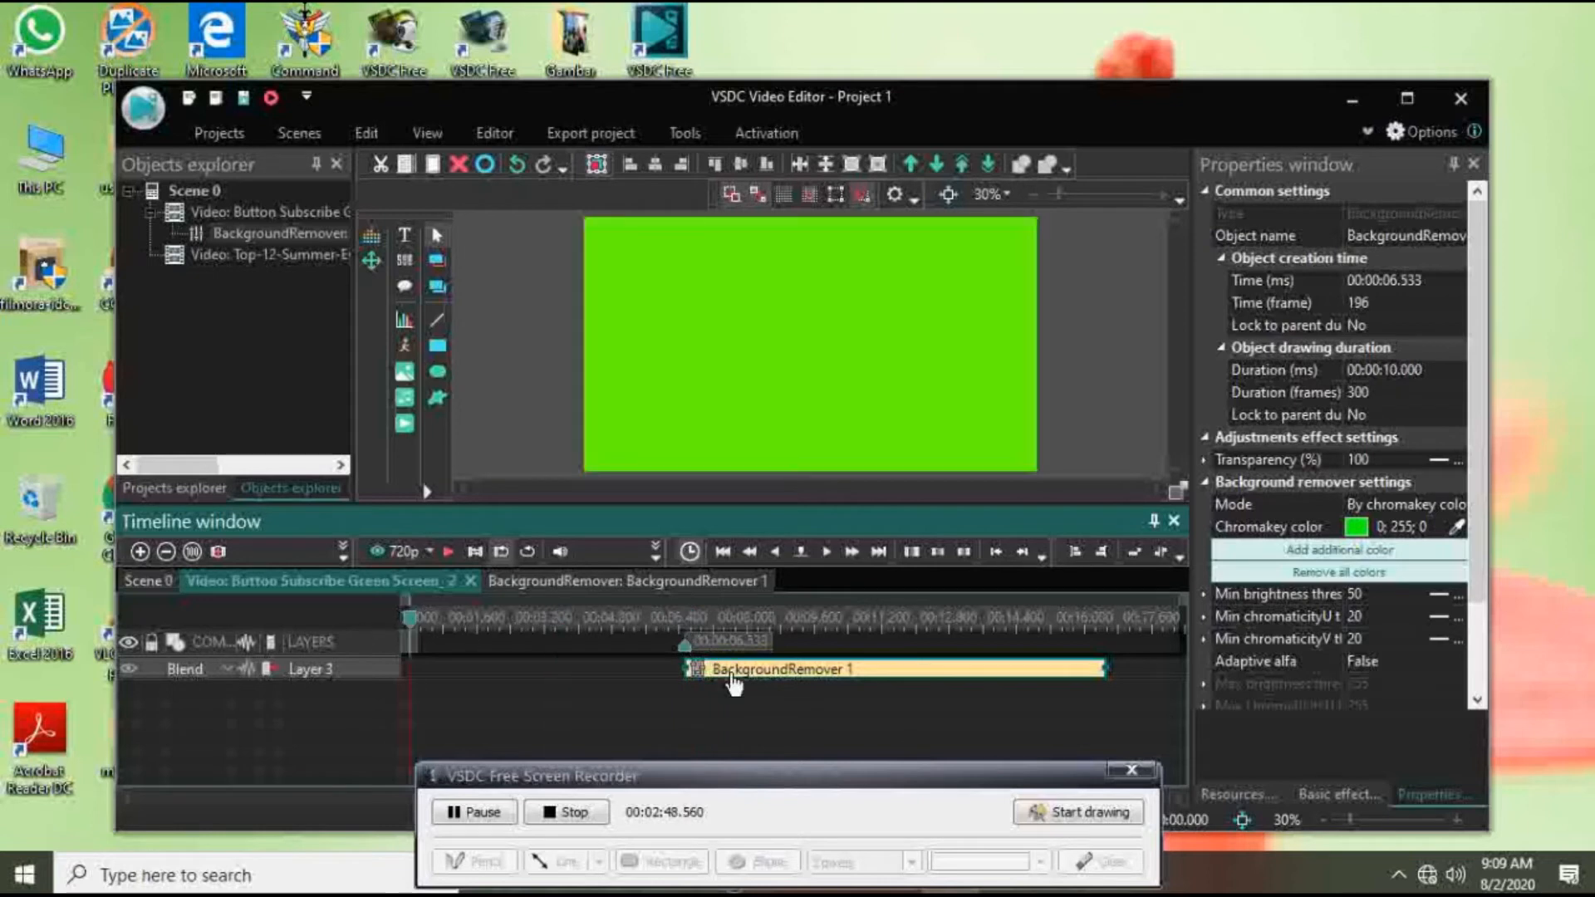
{"action": "left_click_drag", "start_coordinate": [688, 671], "coordinate": [432, 675]}
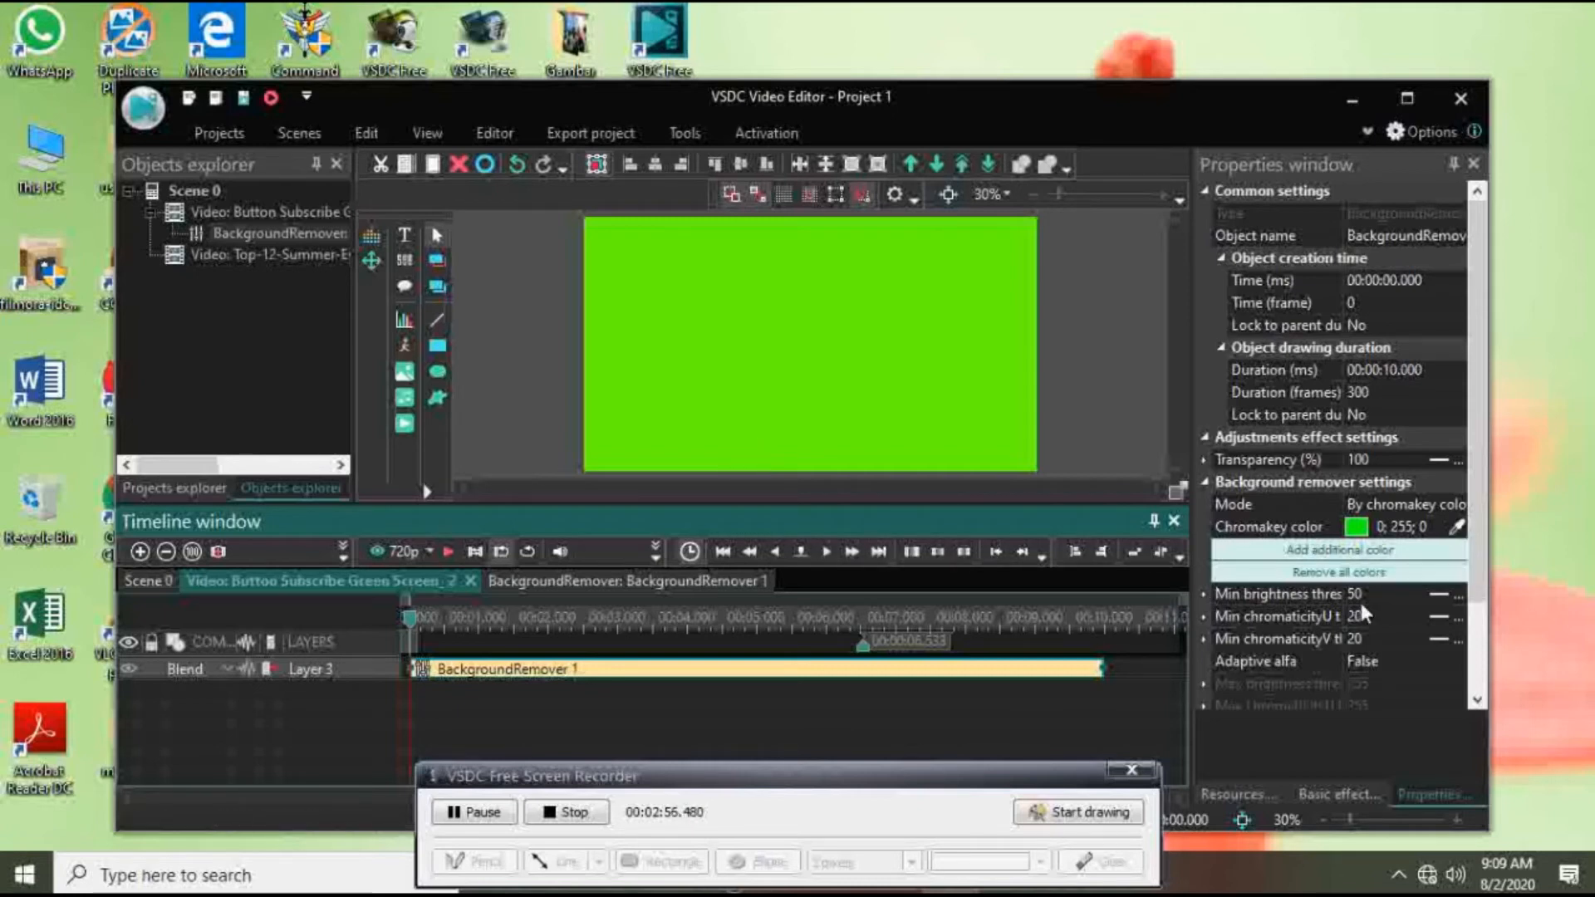
{"action": "left_click", "coordinate": [1455, 536]}
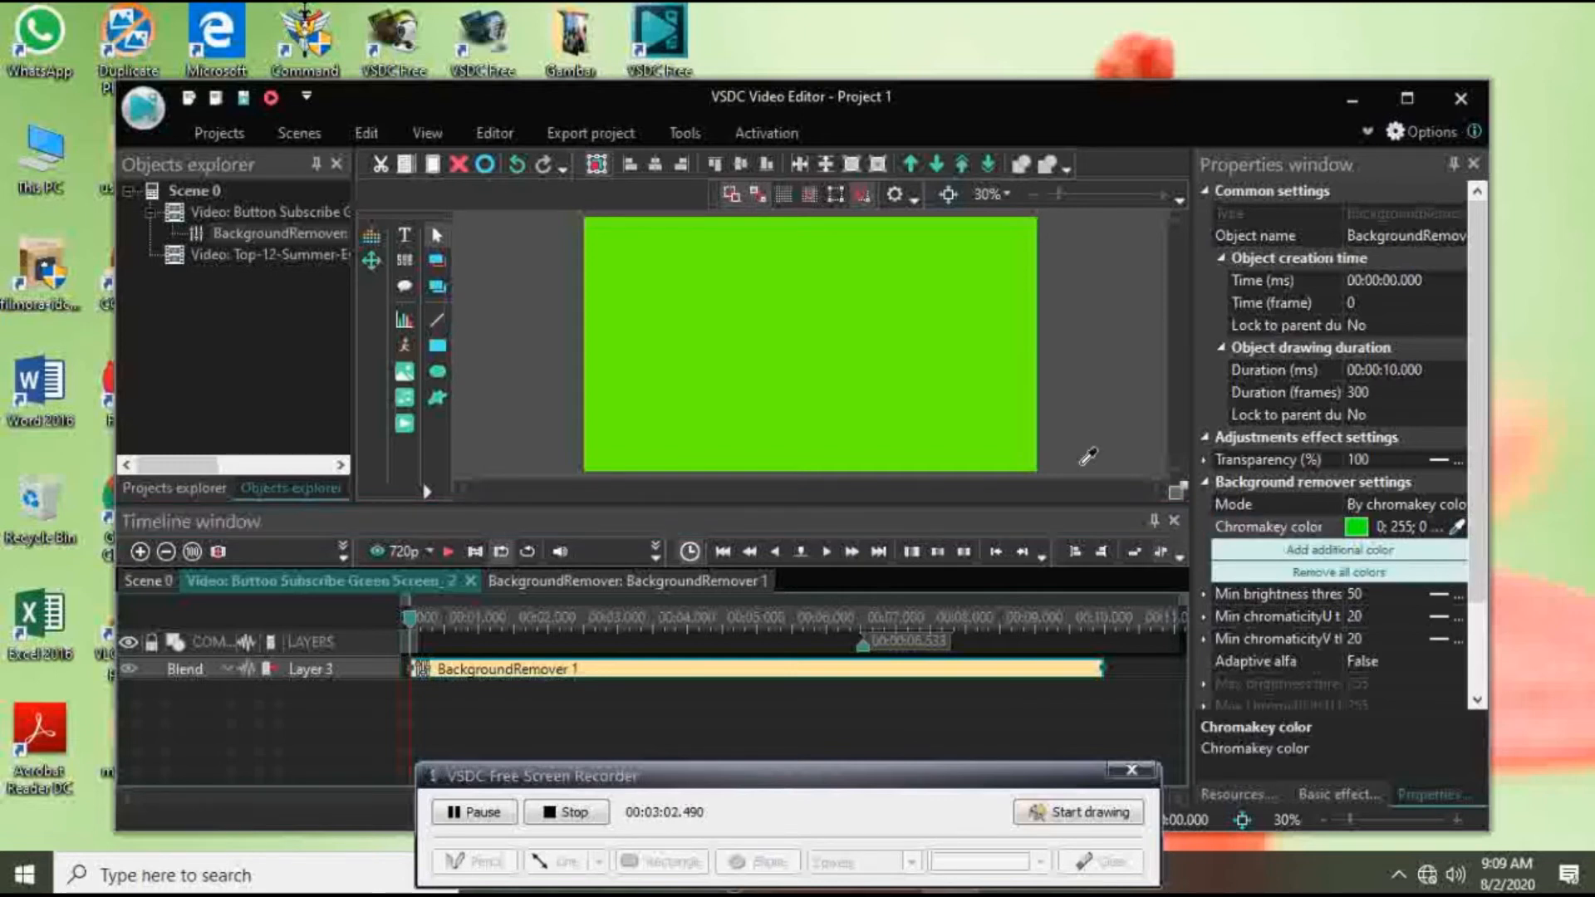
{"action": "left_click", "coordinate": [921, 383]}
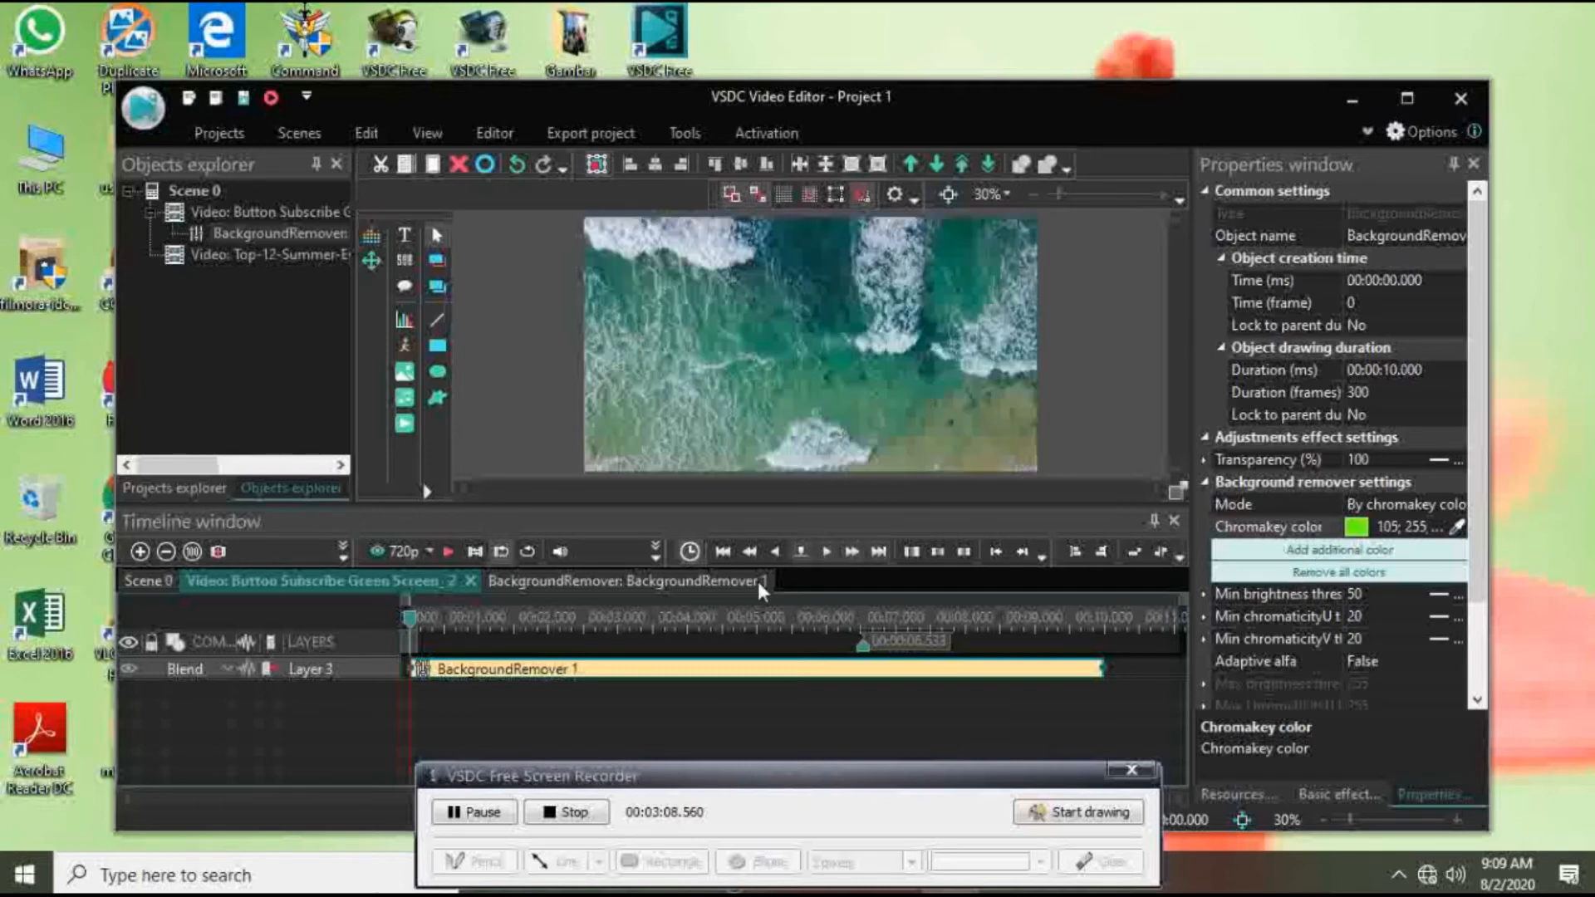
Step: Play the composited scene twice to check the subscribe-button overlay on the beach video
{"action": "left_click", "coordinate": [449, 552]}
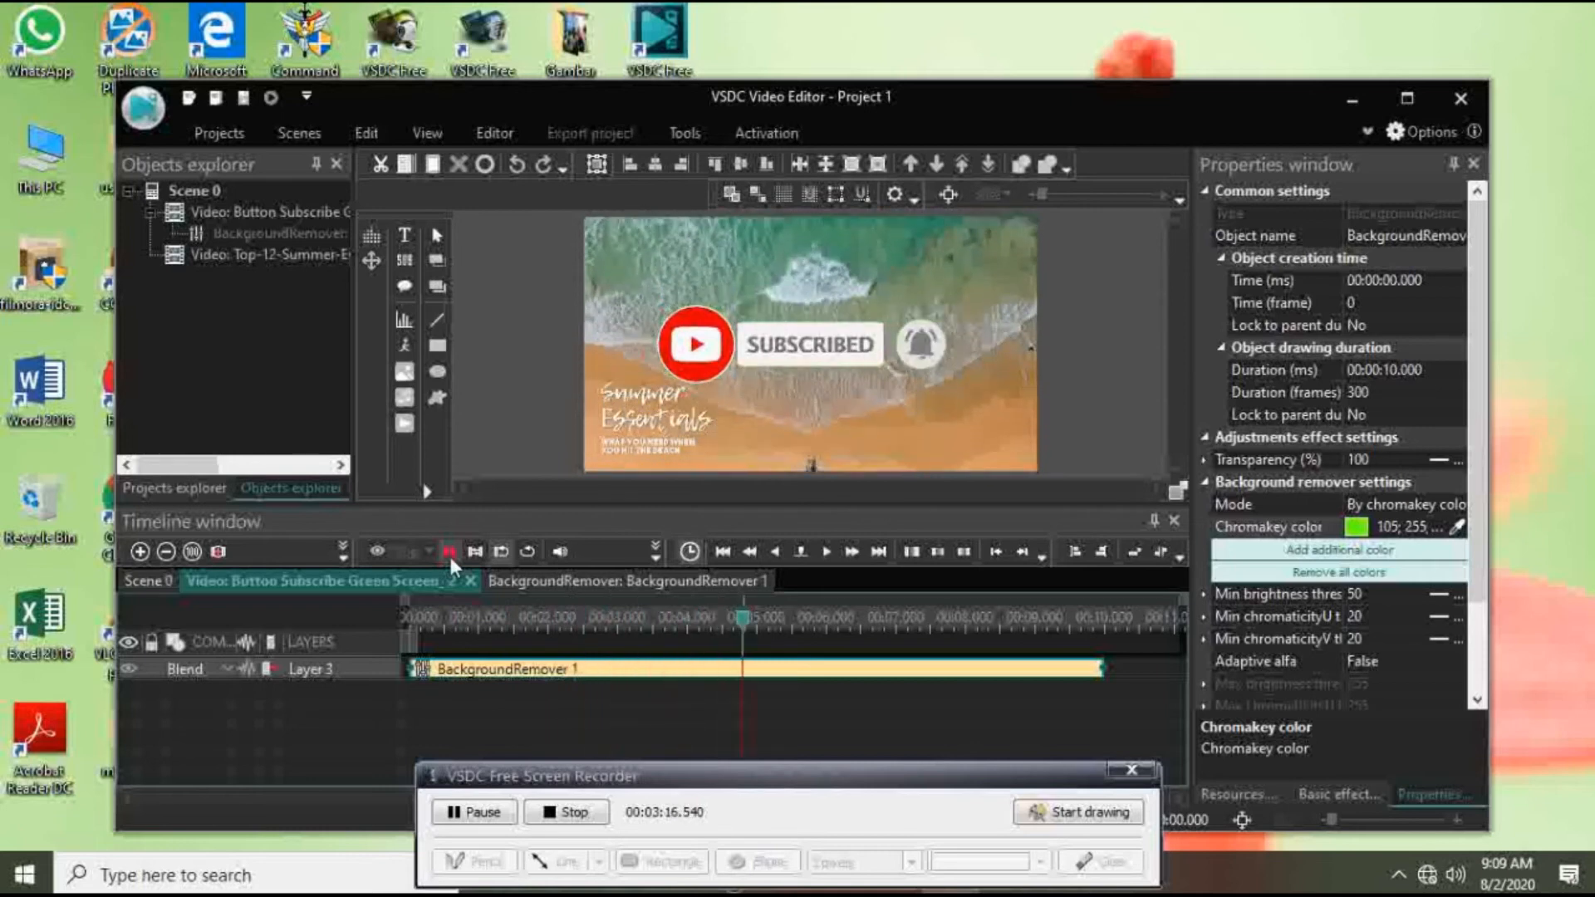
{"action": "left_click", "coordinate": [448, 551]}
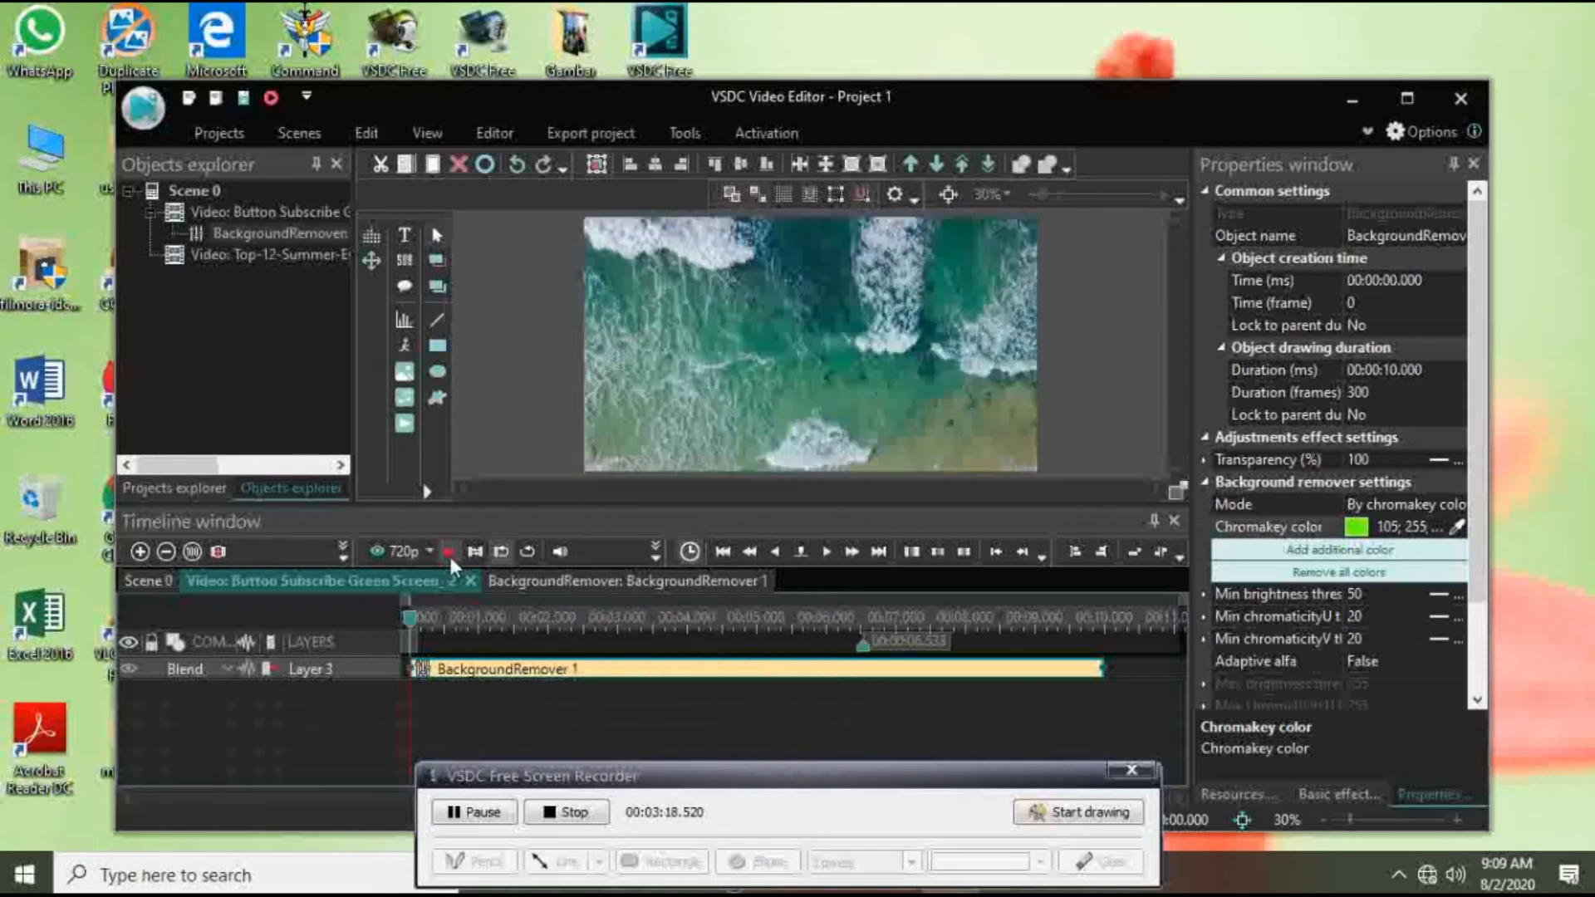
{"action": "left_click", "coordinate": [448, 552]}
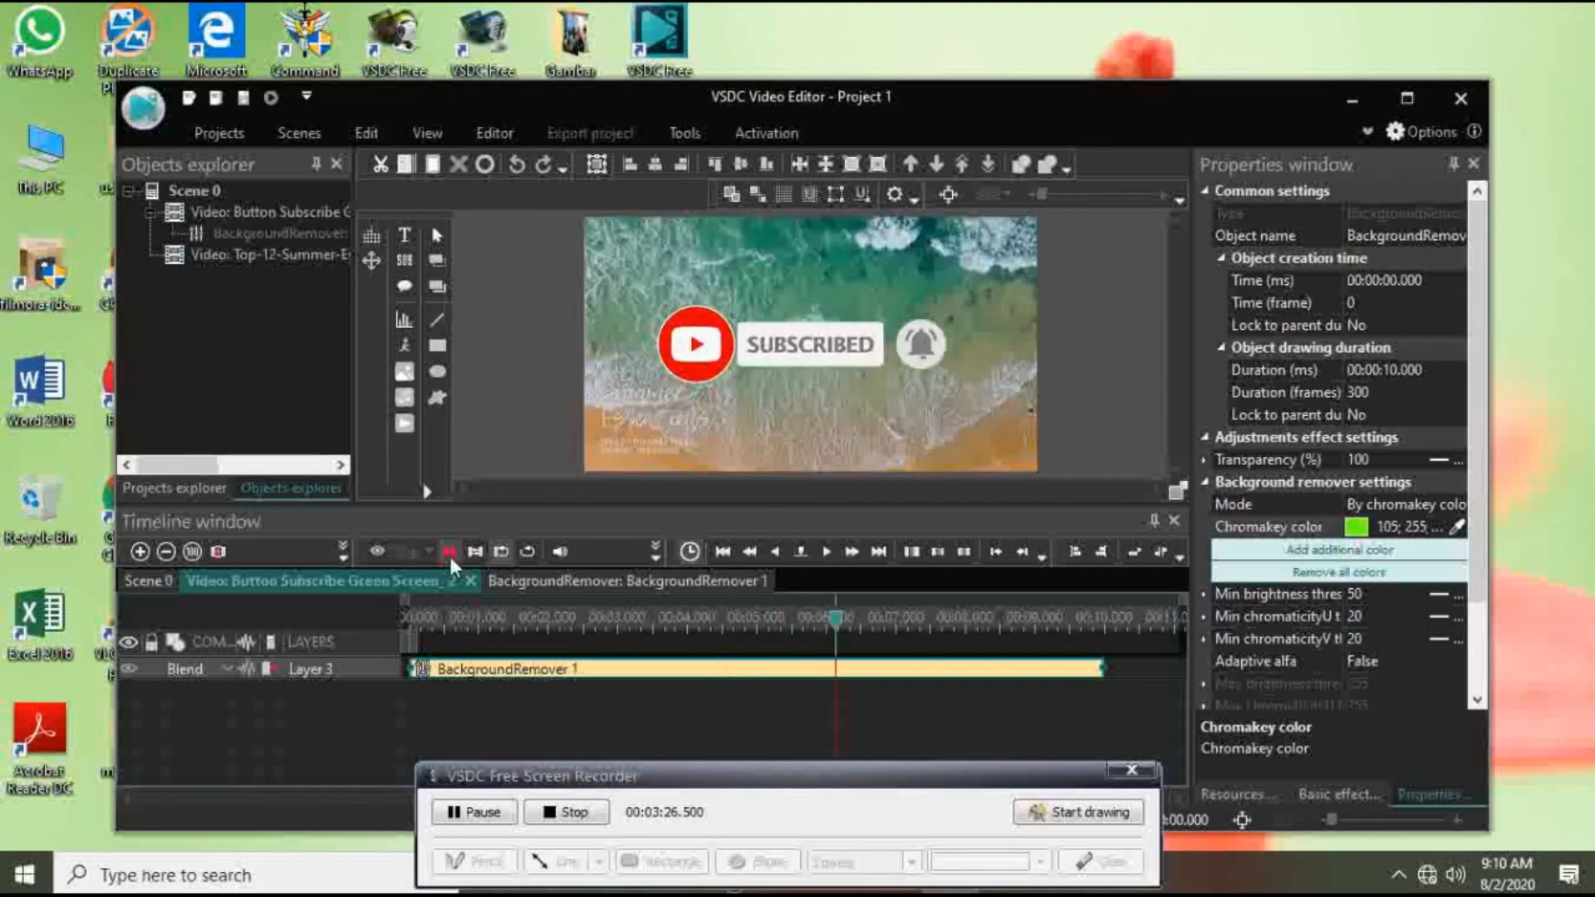
{"action": "left_click", "coordinate": [449, 552]}
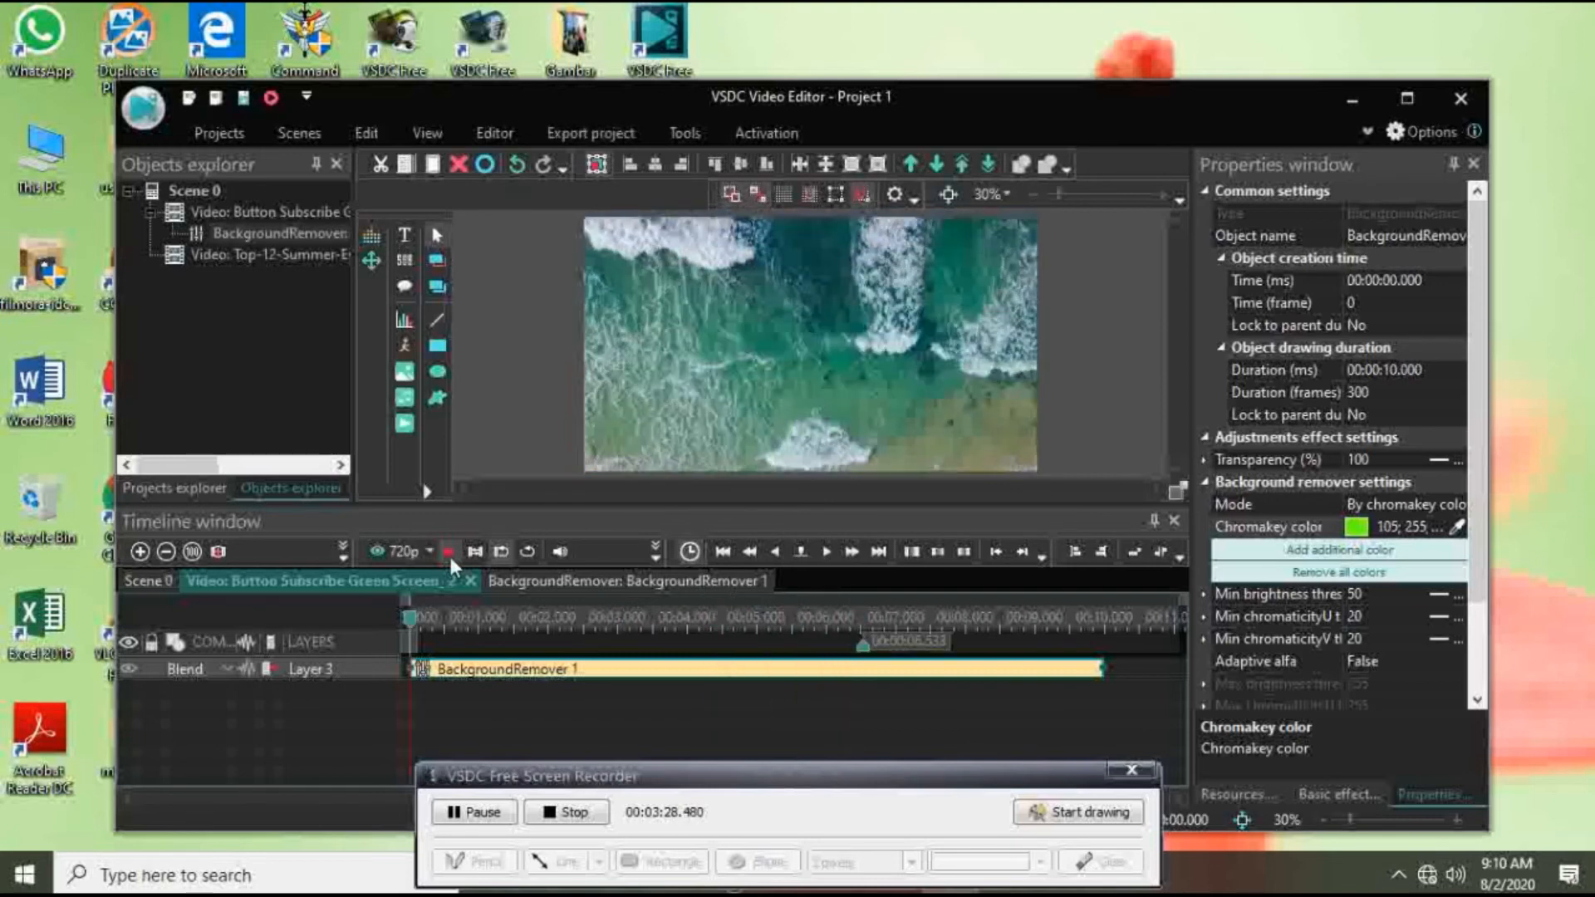